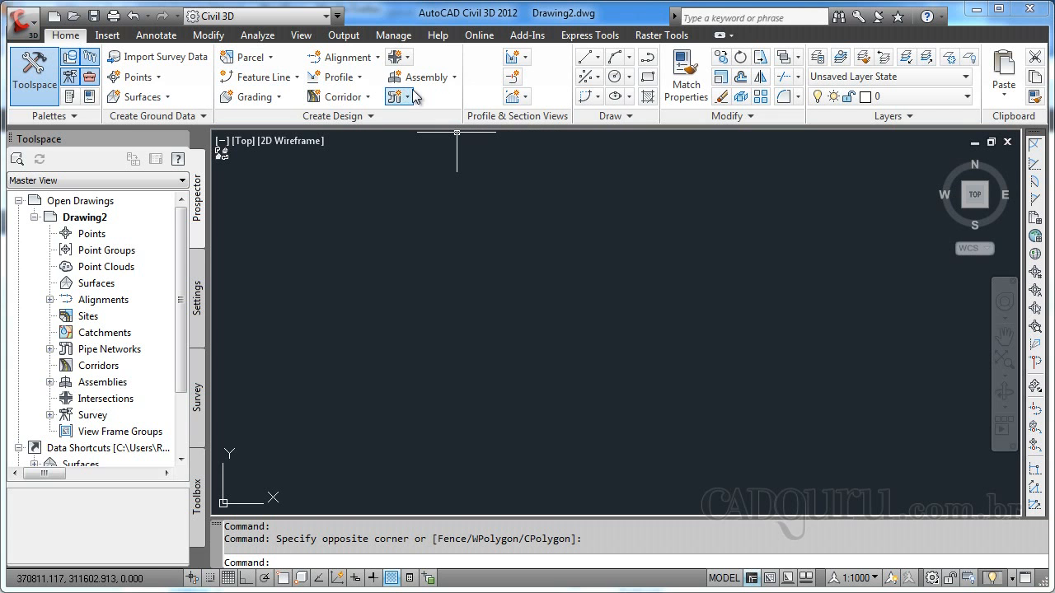
Step: Start a new assembly named "Seção tipo" with the description "Primeira seção criada no curso sobre corredores"
click(447, 80)
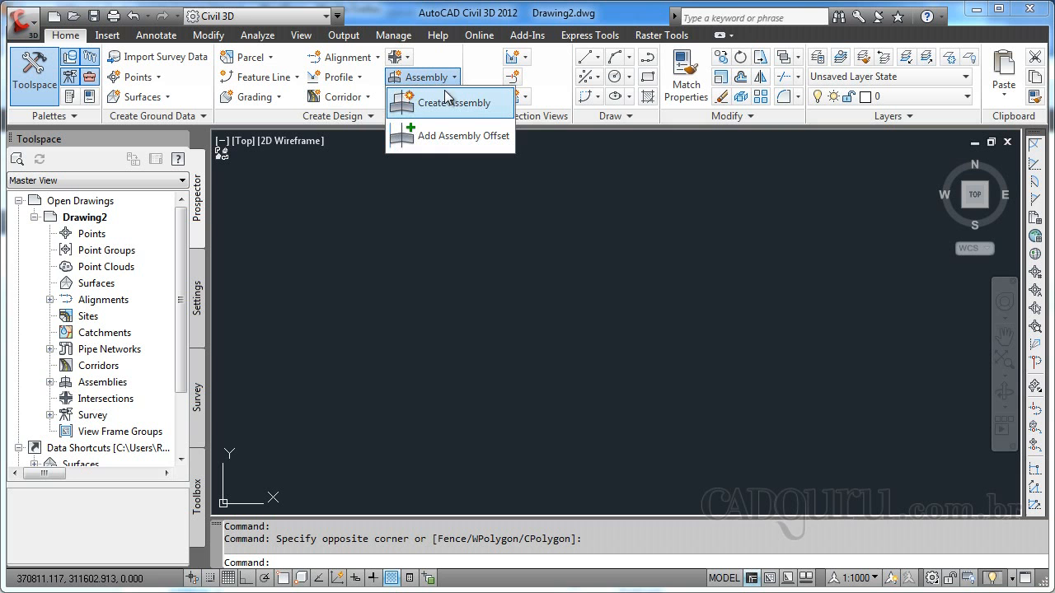
click(491, 107)
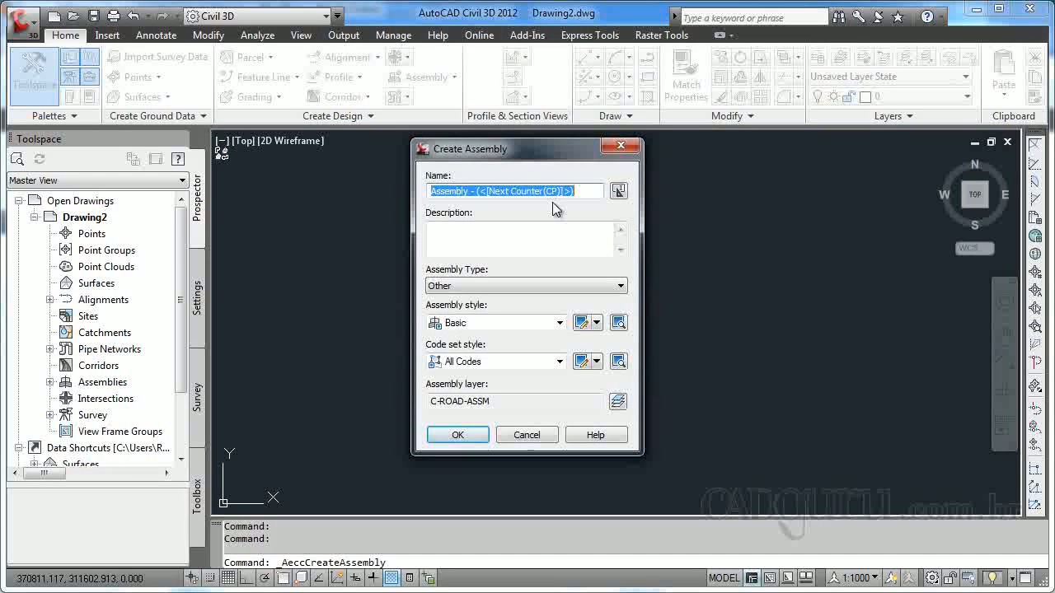
drag(580, 191, 363, 184)
text(Seção tipoi)
key(BackSpace)
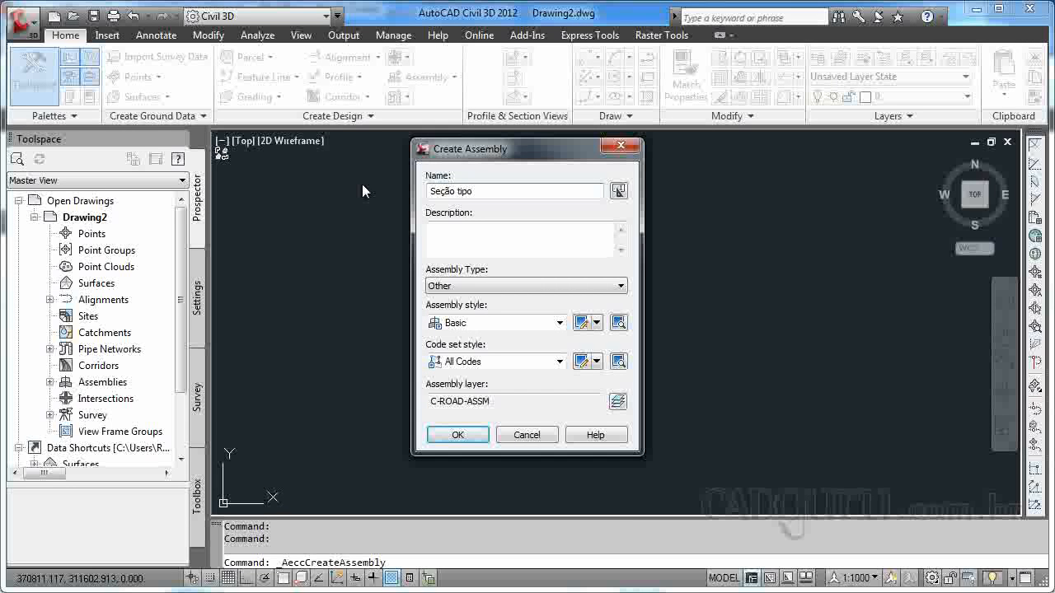
click(501, 244)
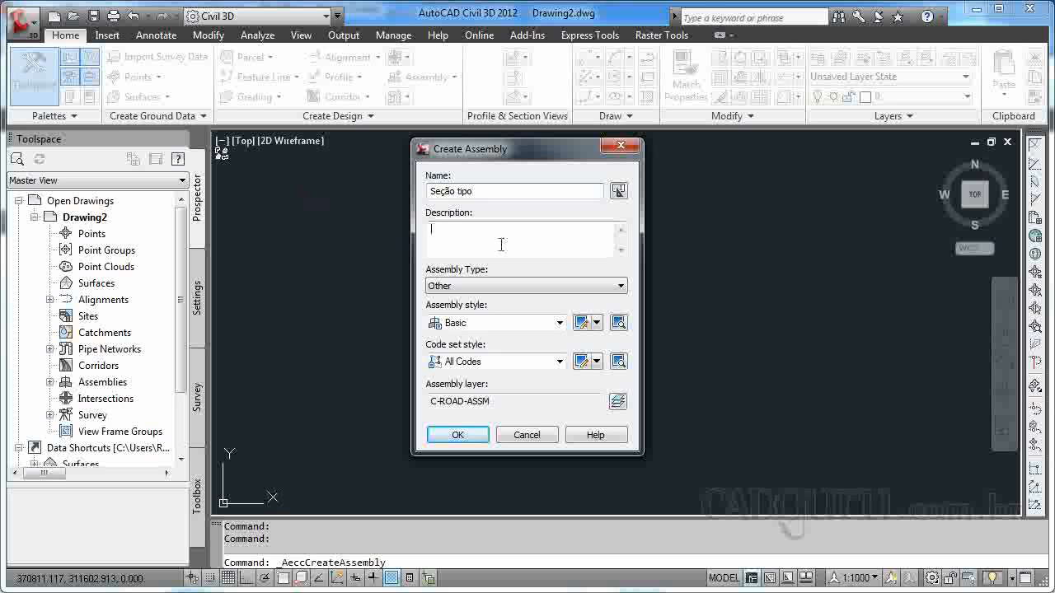
text(Primeira seção )
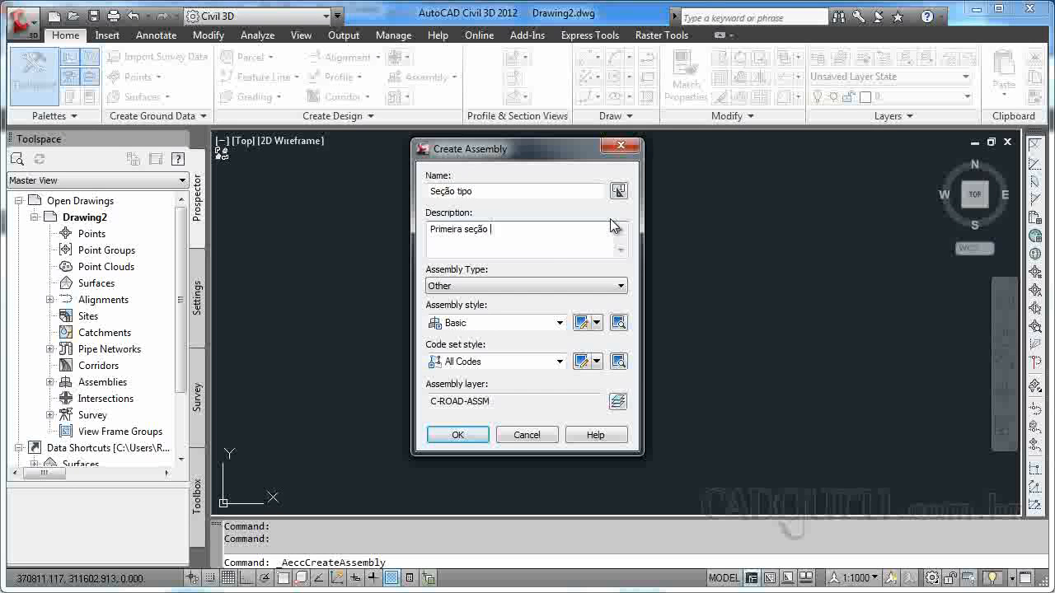
text(criada no curso sobre : corredores)
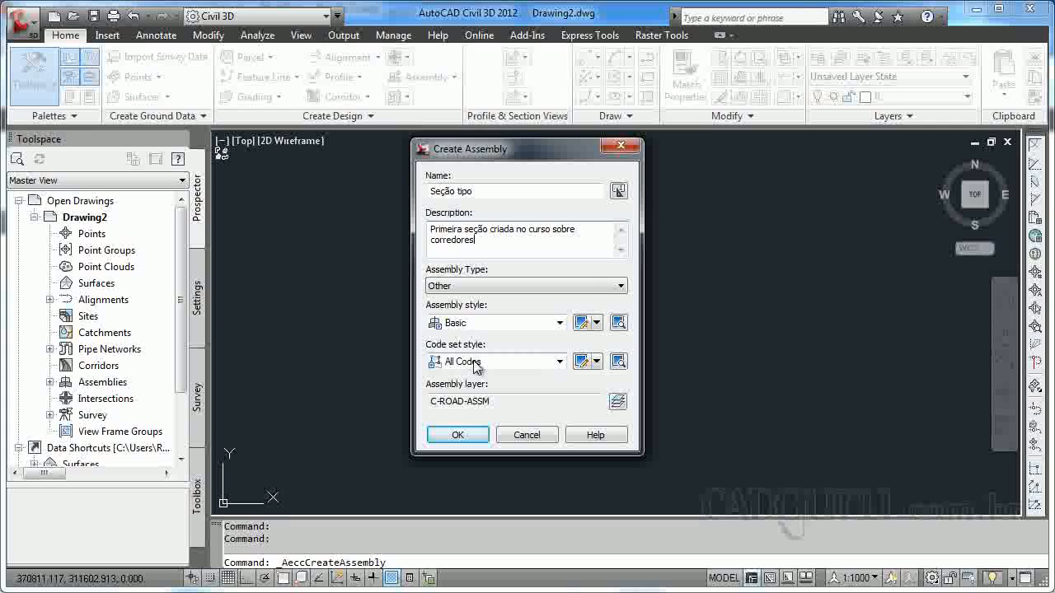
Step: Accept the Basic assembly style and All Codes set, and place the assembly baseline in the empty drawing area
click(458, 435)
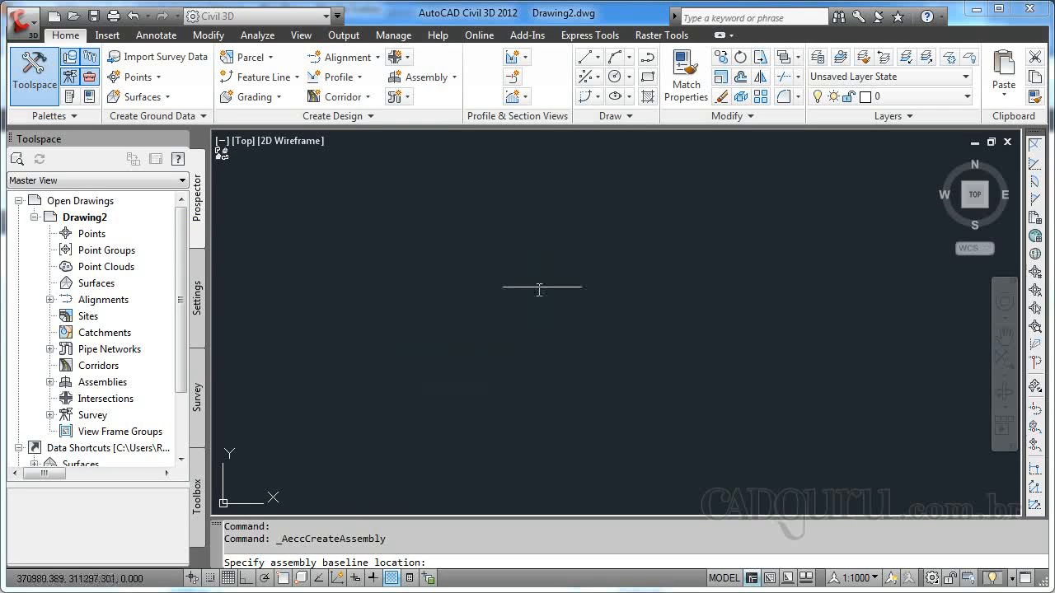
click(584, 318)
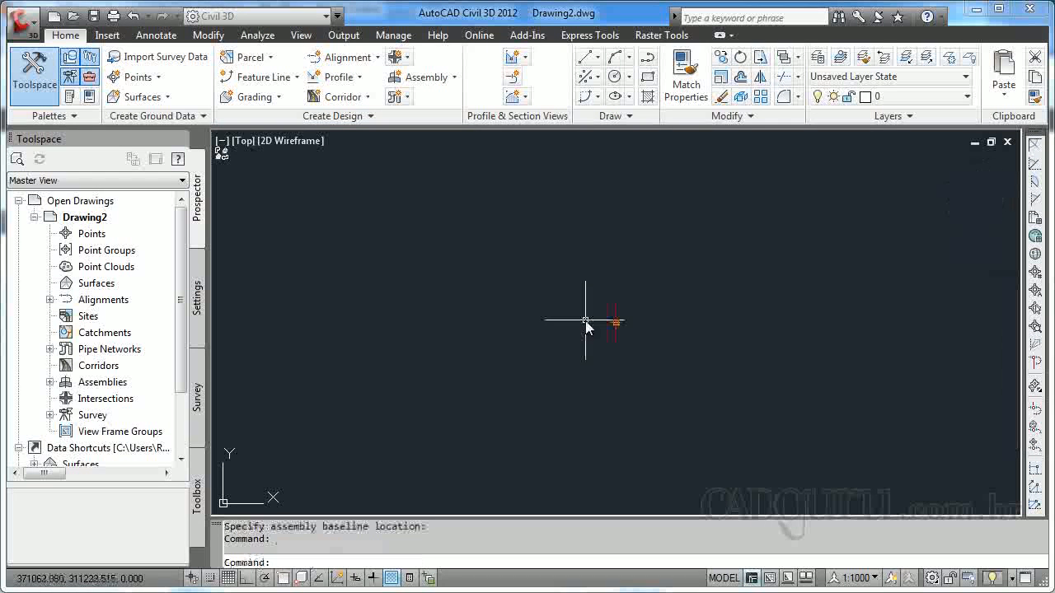
scroll(618, 317, up, 5)
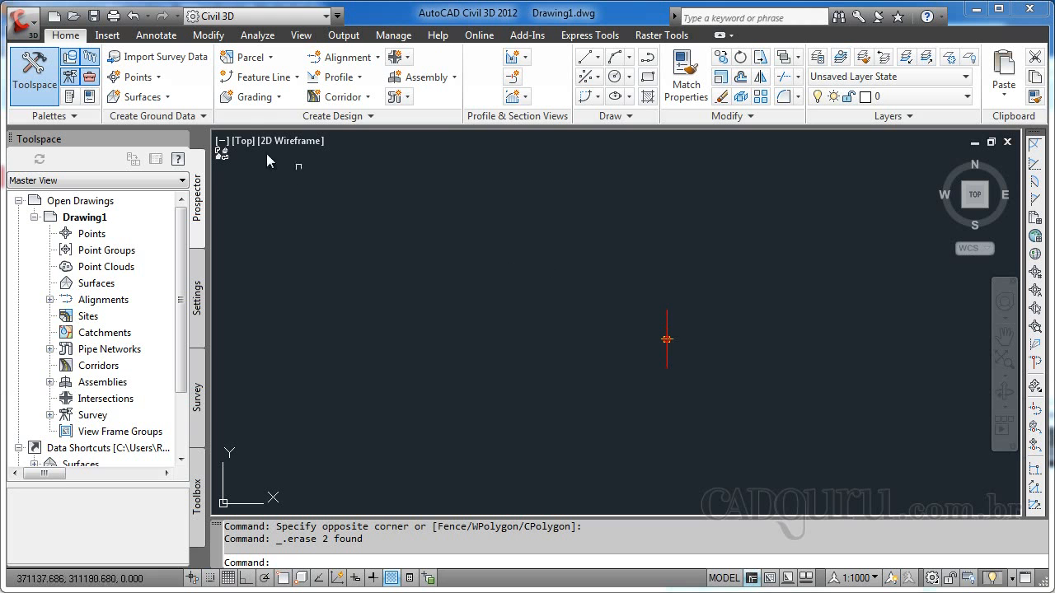
Step: Start the LaneSuperelevationAOR subassembly from the metric lane subassemblies with its side set to Right
click(70, 97)
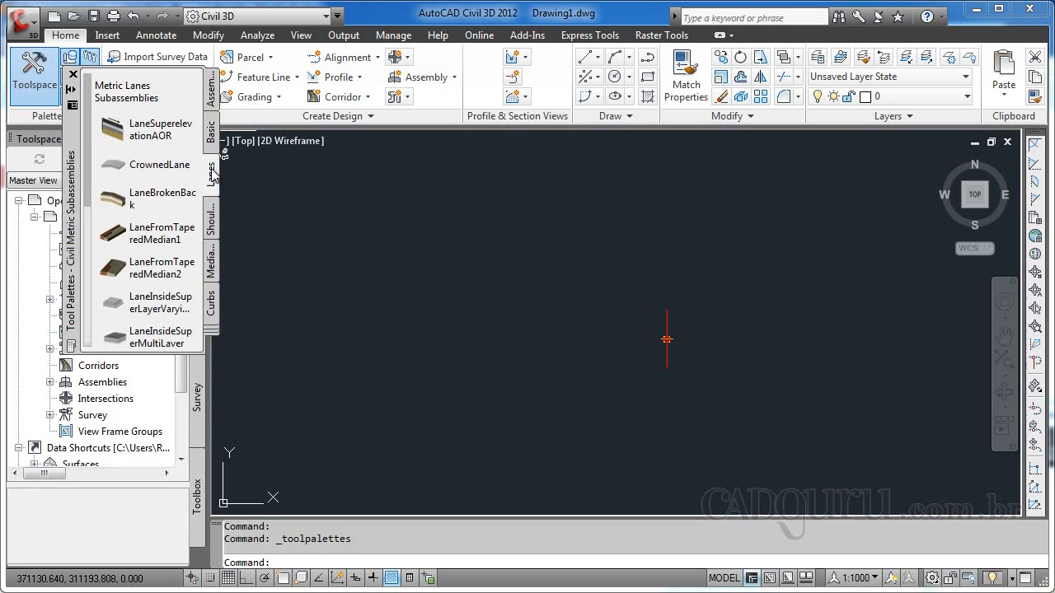
mouse_move(89, 125)
mouse_down()
mouse_move(88, 229)
mouse_move(89, 123)
mouse_up()
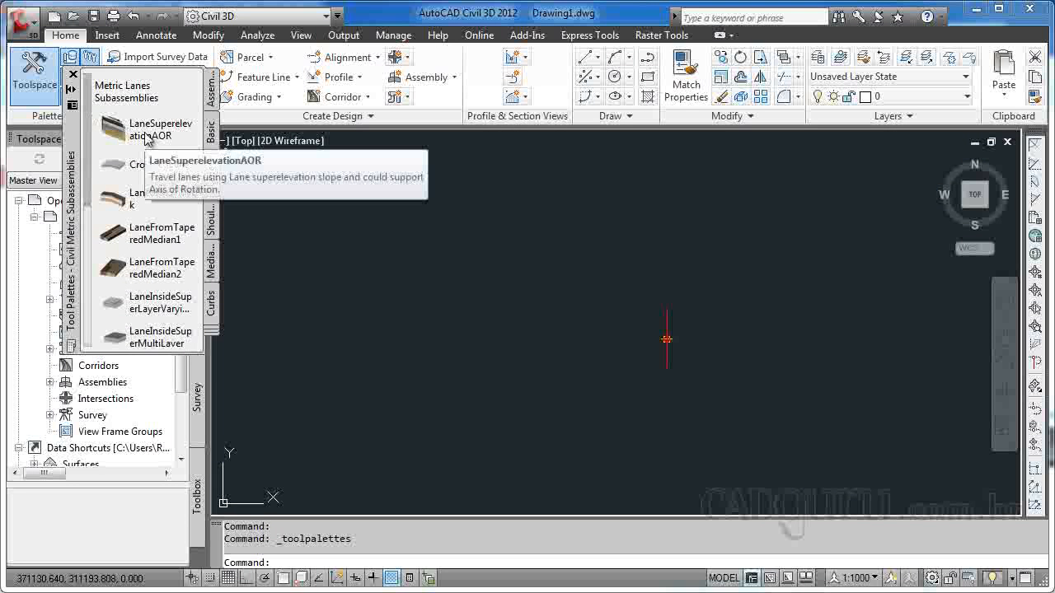
click(147, 132)
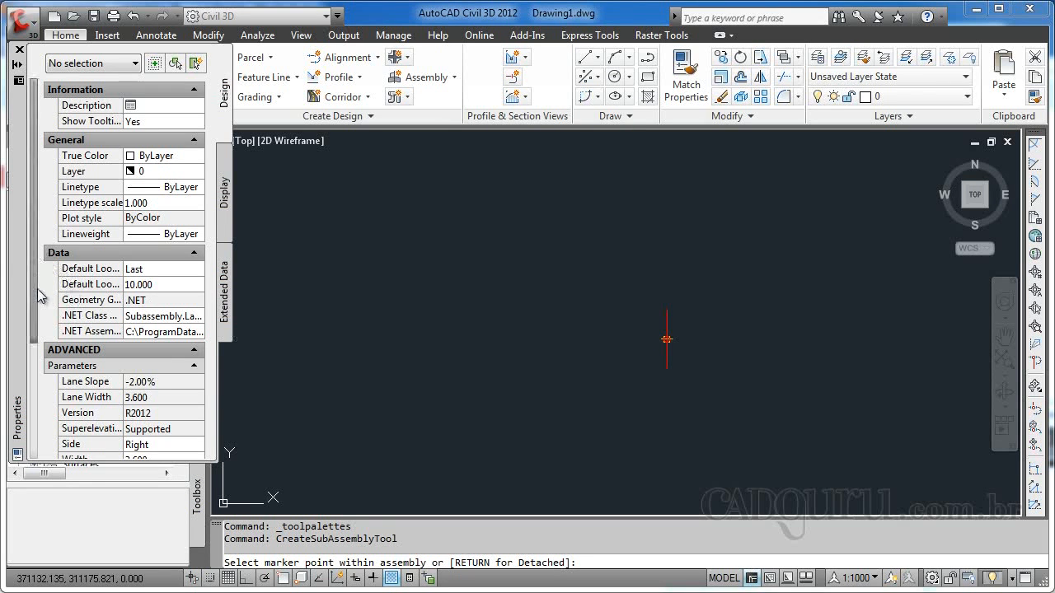
drag(33, 338, 37, 470)
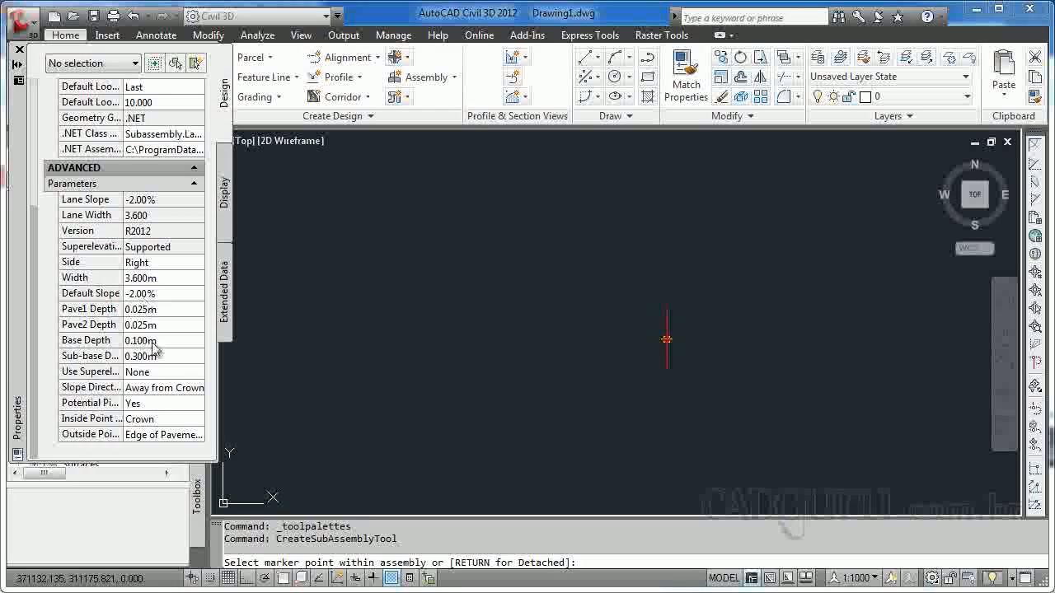
click(161, 264)
click(161, 270)
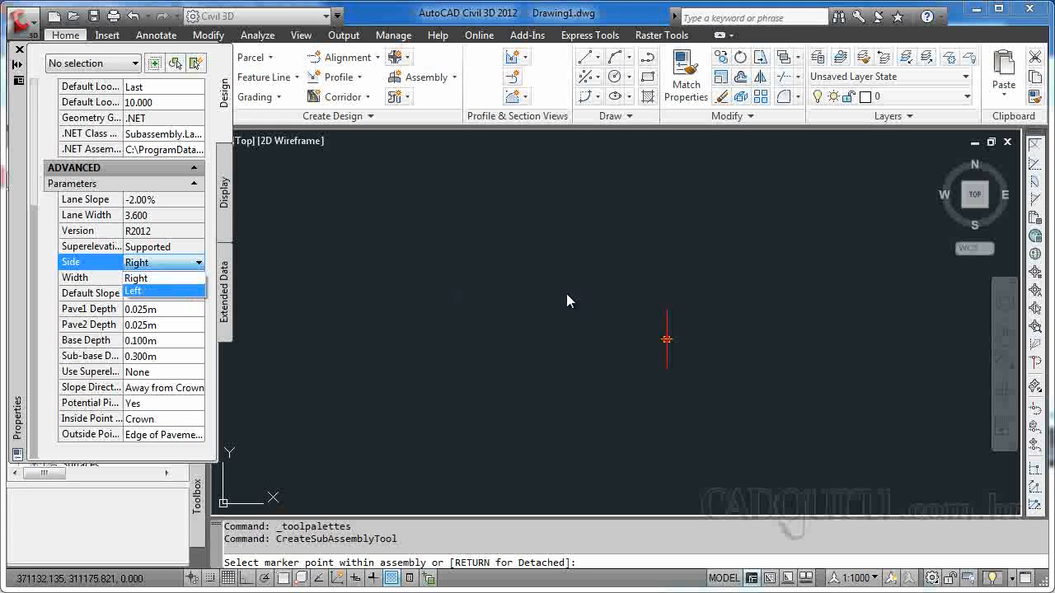
click(162, 266)
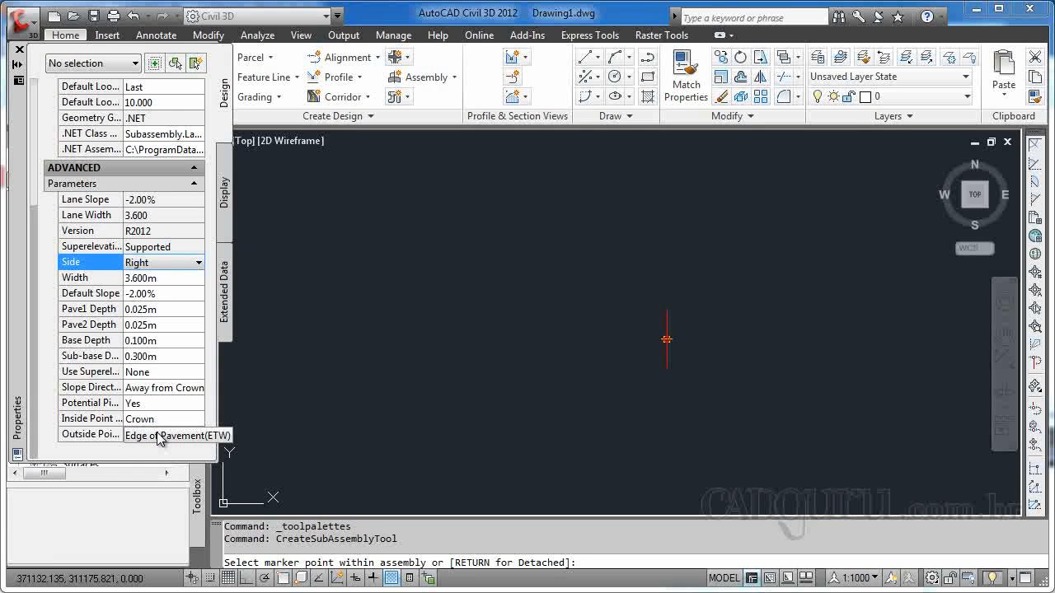
Step: Set the lane width to 3.5 m and attach the lane to the assembly baseline
click(168, 278)
click(149, 280)
key(BackSpace)
text(5)
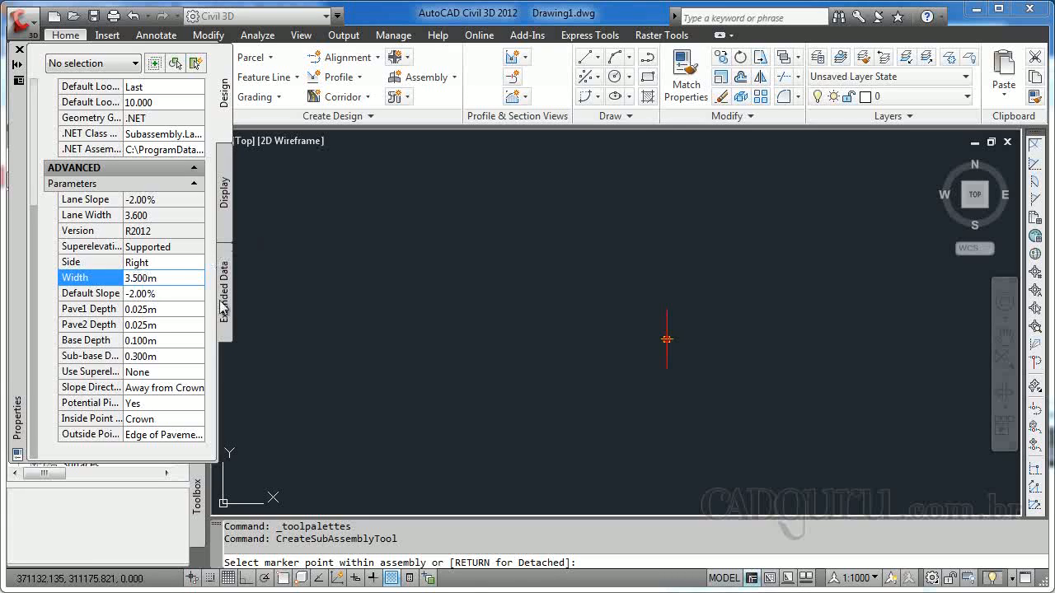
click(165, 309)
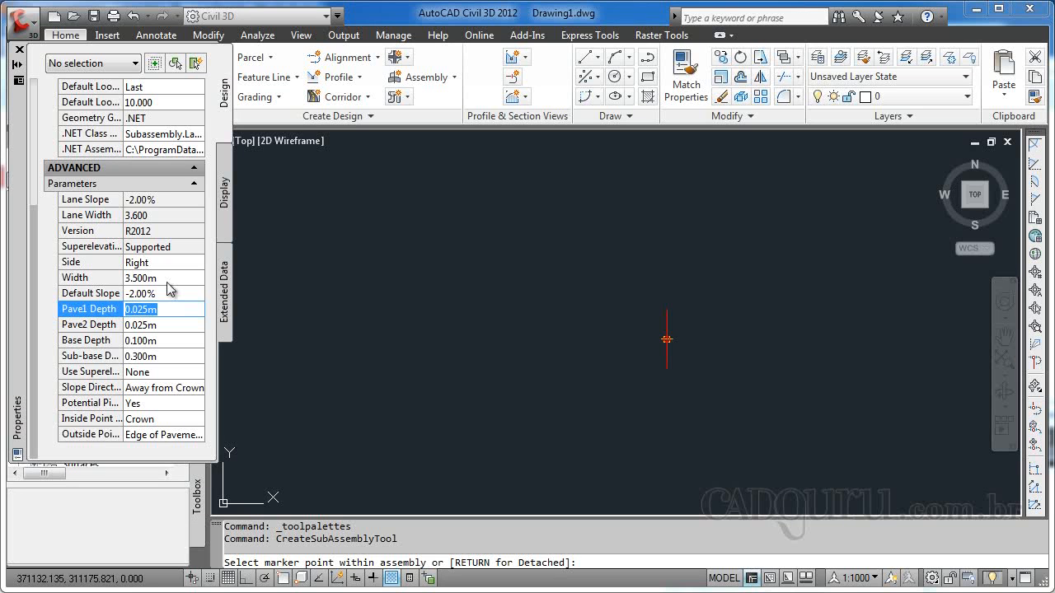
click(666, 354)
scroll(692, 344, up, 5)
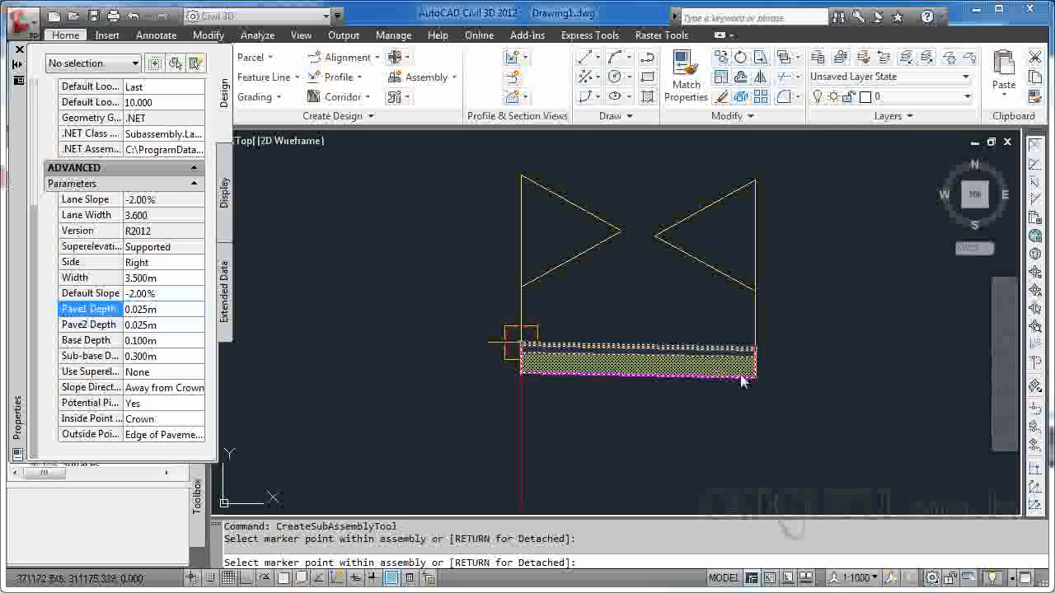
Step: Attach a second right-side lane to the lower outer corner of the first lane
click(739, 377)
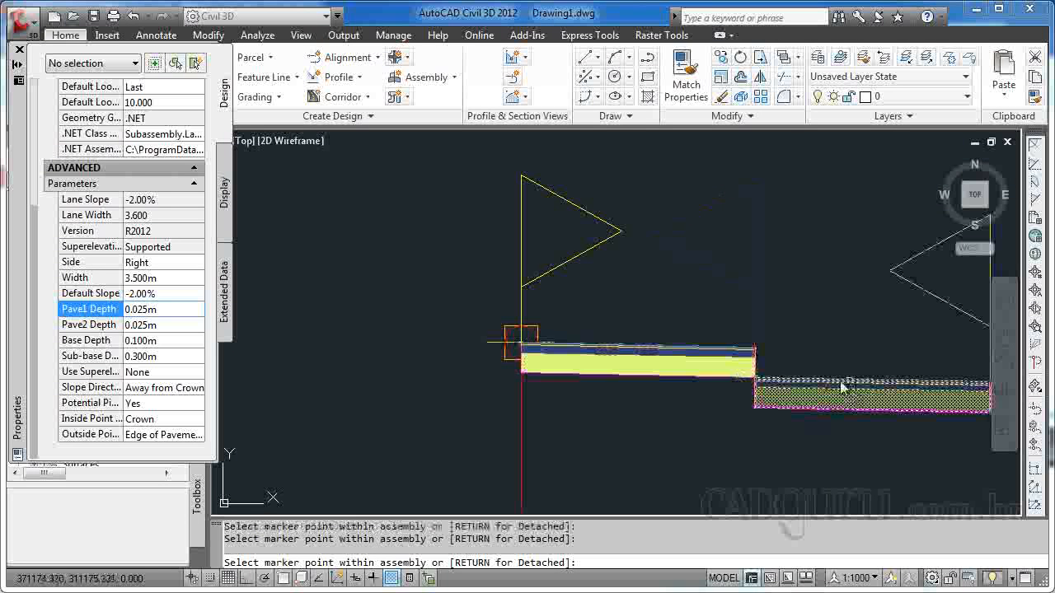
scroll(840, 397, down, 5)
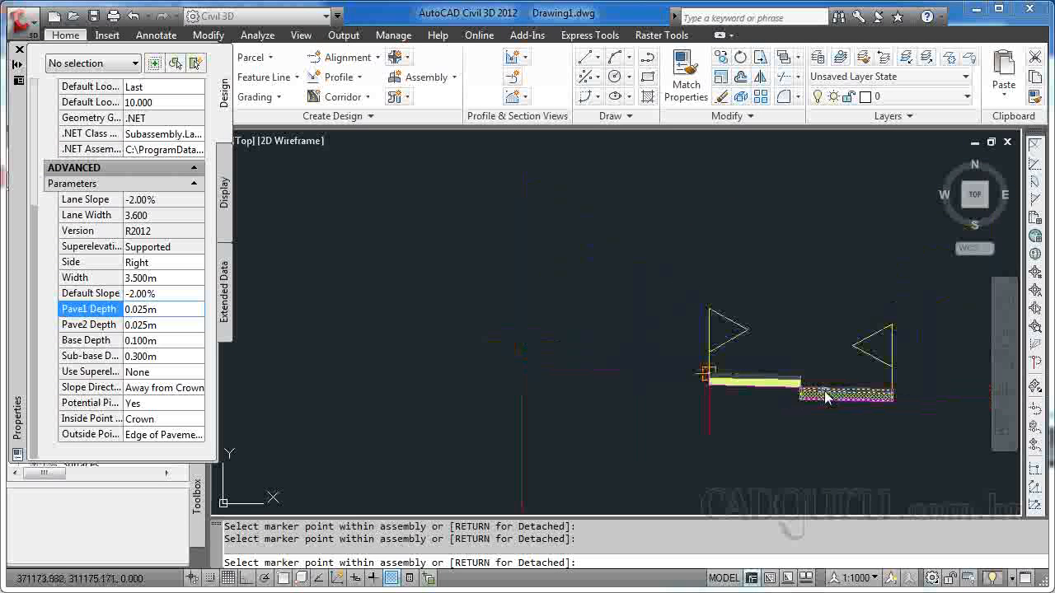
key(Escape)
Step: Delete the extra lane attached to the outer end of the first lane
click(818, 402)
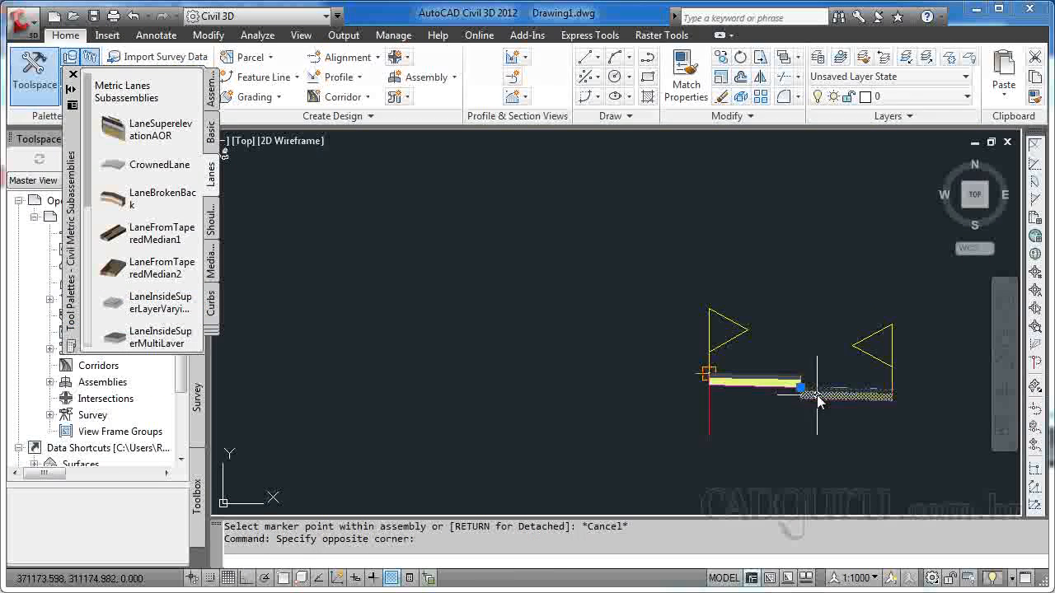
click(828, 386)
key(Delete)
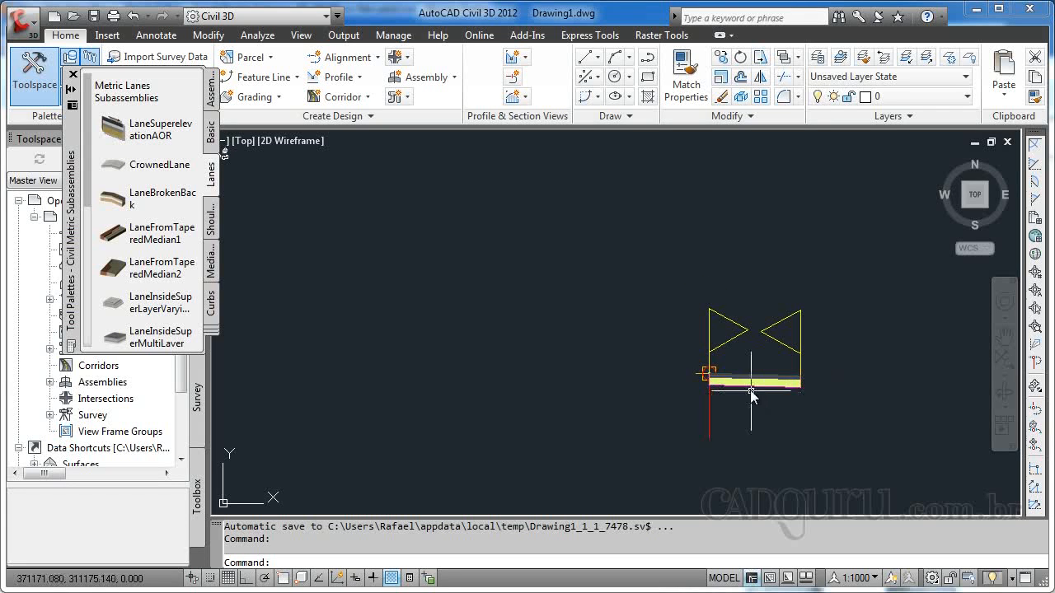
Step: Start the BasicCurbAndGutter subassembly from the metric basic subassemblies
scroll(751, 392, up, 6)
middle_drag(440, 321, 292, 322)
middle_drag(610, 313, 551, 314)
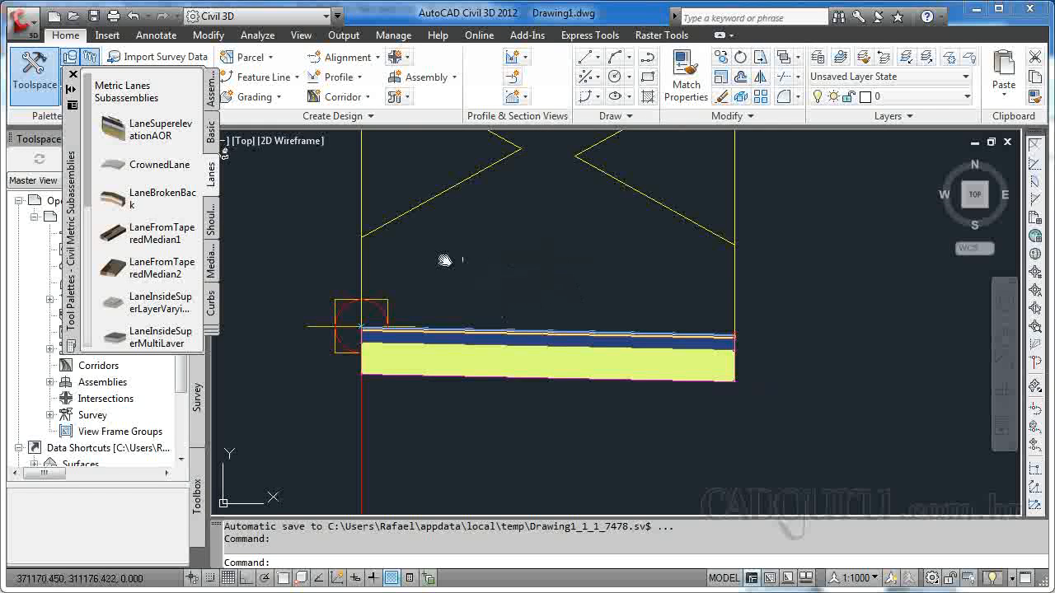
click(211, 311)
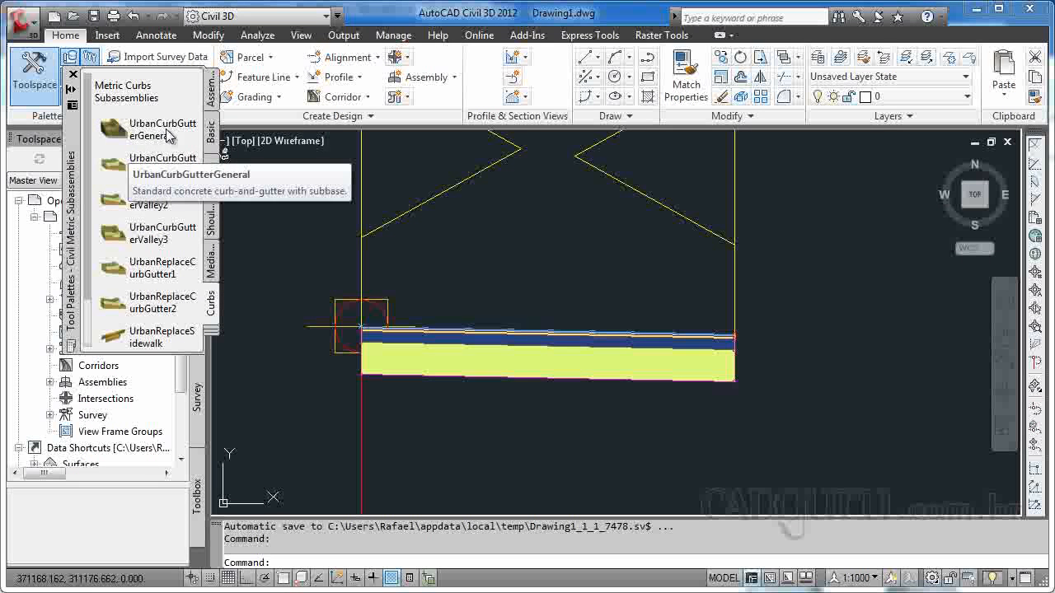
click(211, 140)
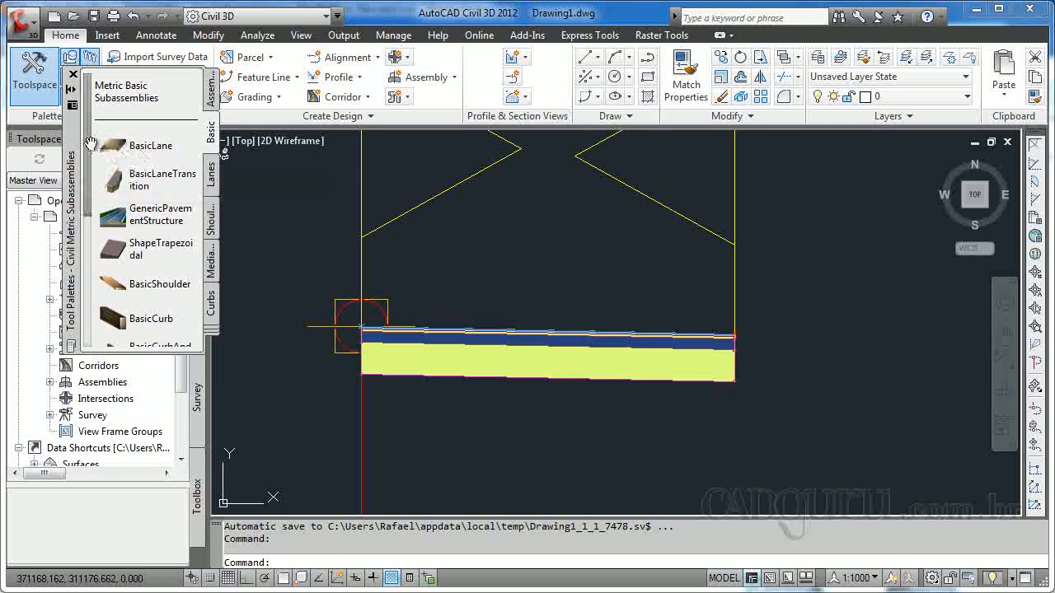
scroll(93, 165, down, 5)
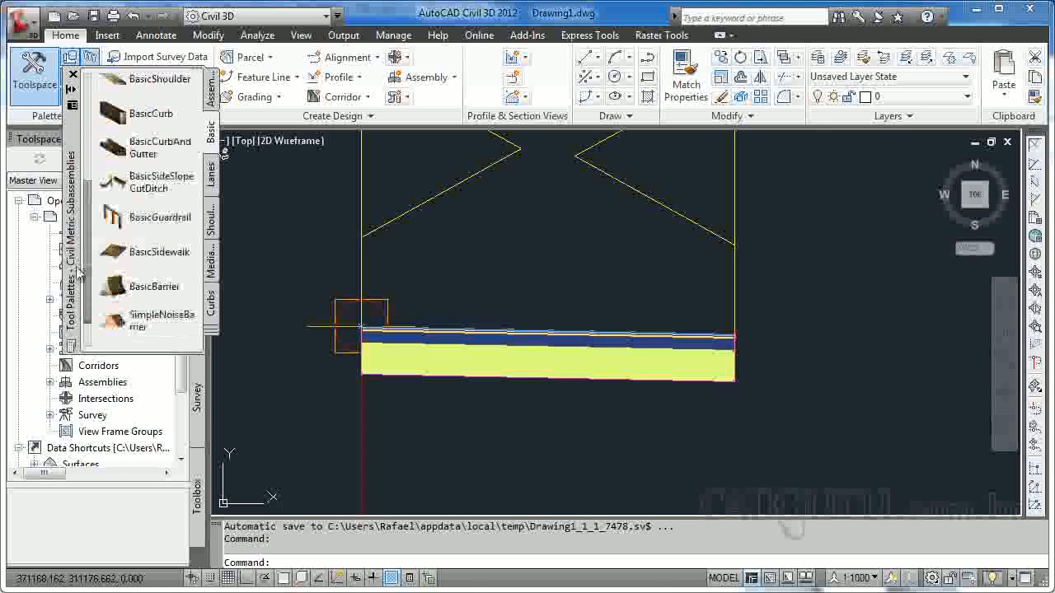
click(144, 148)
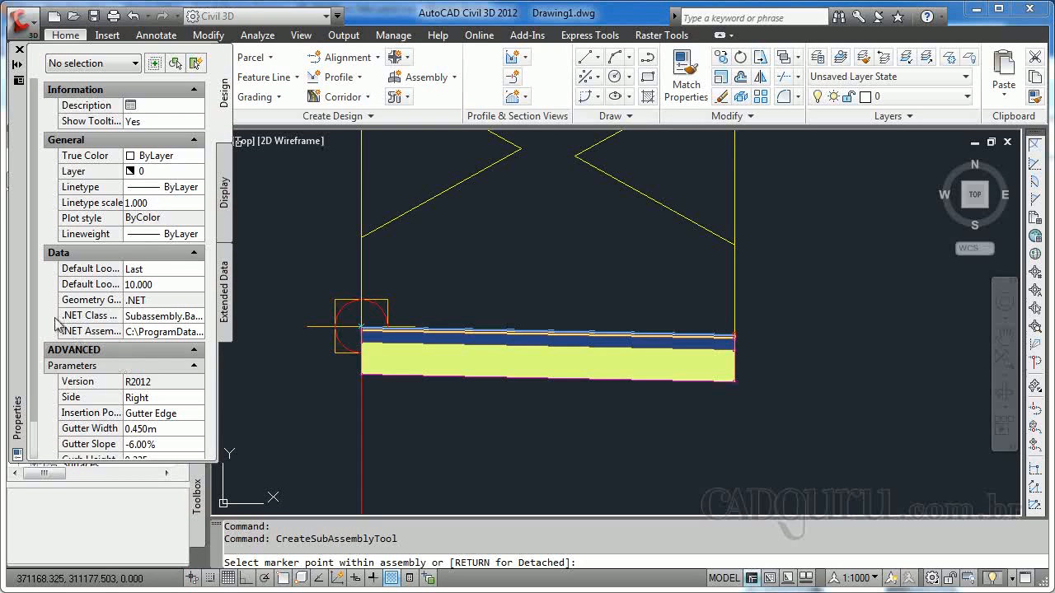
Step: Set the gutter width to 0.5 m and attach the curb and gutter to the lane's lower outer corner
scroll(35, 354, down, 2)
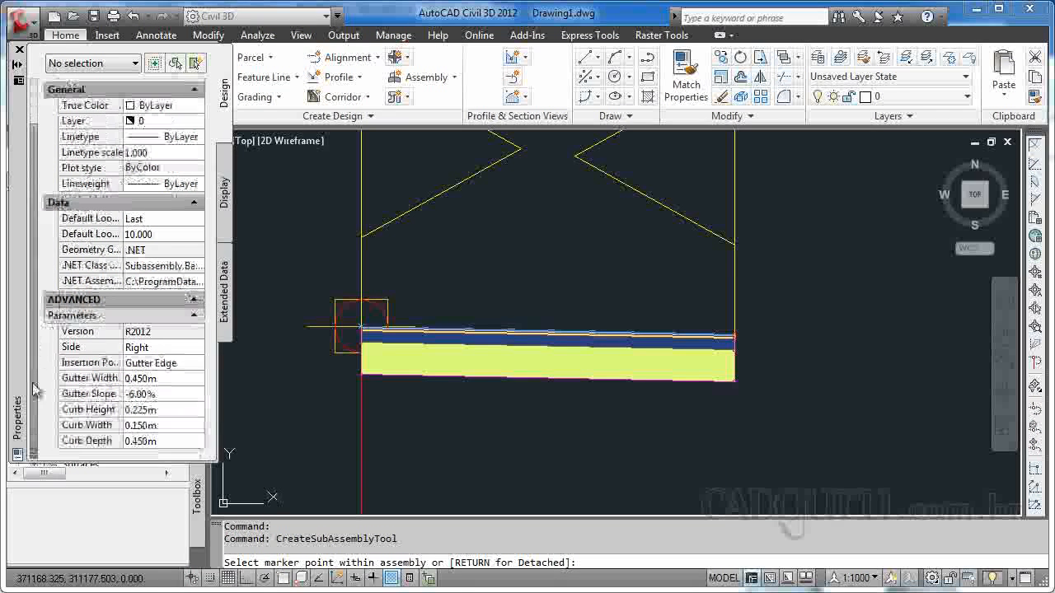
click(145, 379)
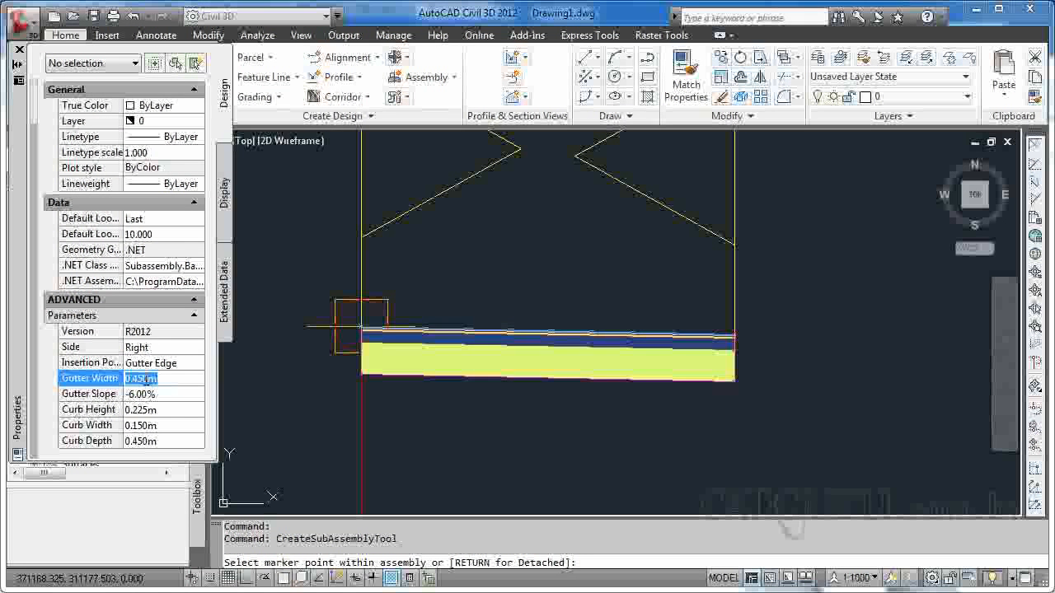
text(0.4)
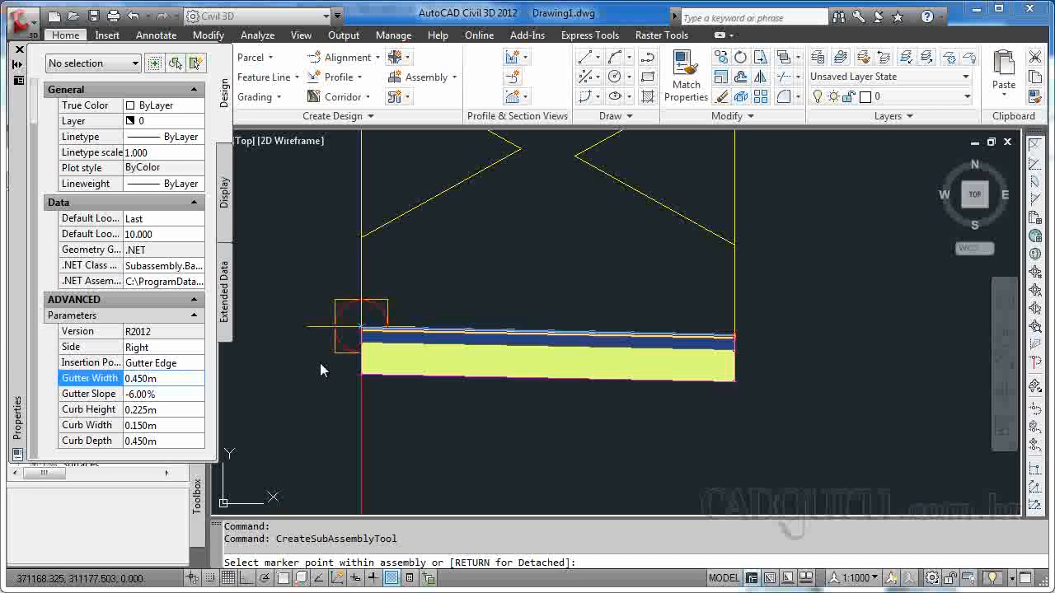
text(5)
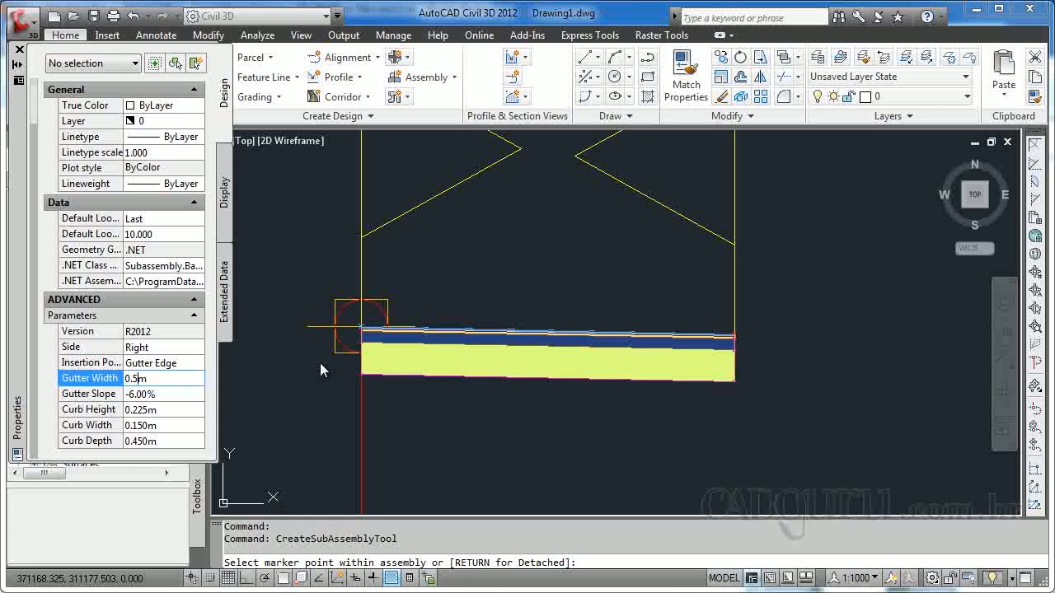
click(186, 411)
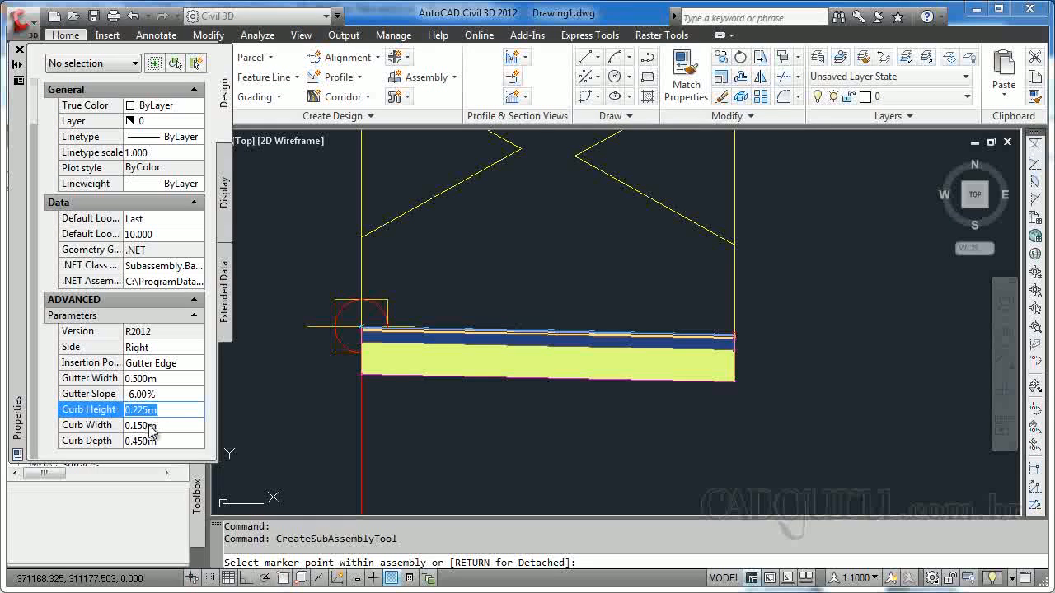
click(192, 404)
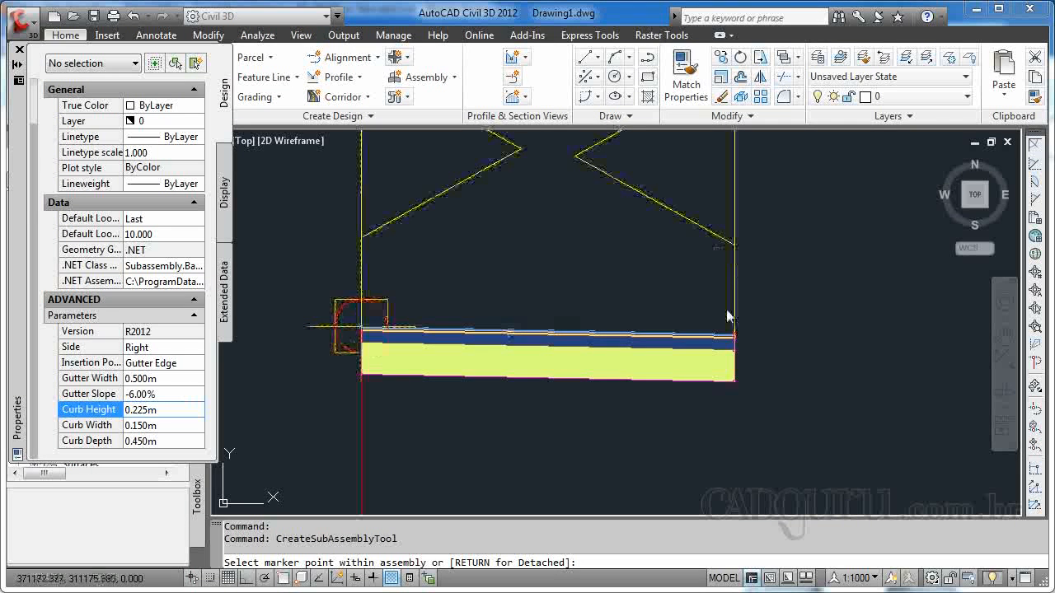
click(736, 346)
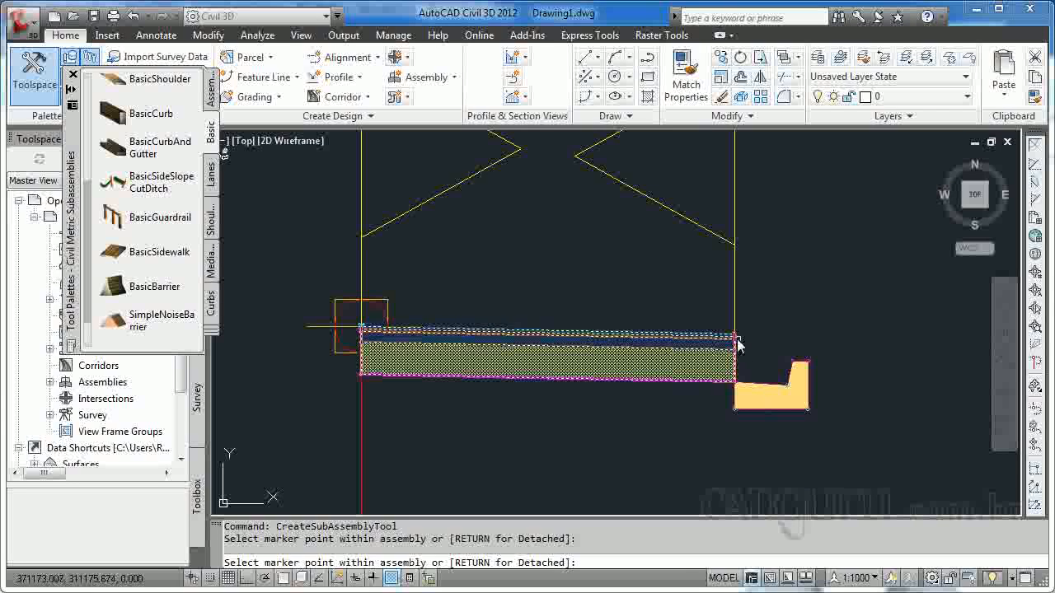
click(74, 75)
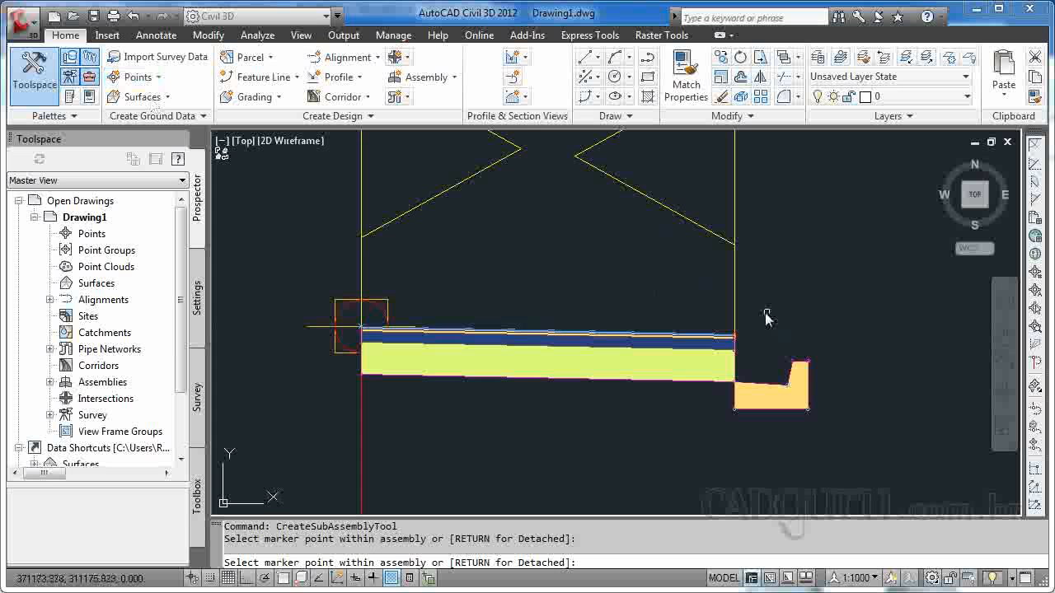
Step: Move the curb and gutter from the lane's lower outer corner to its upper outer corner at the pavement surface
key(Escape)
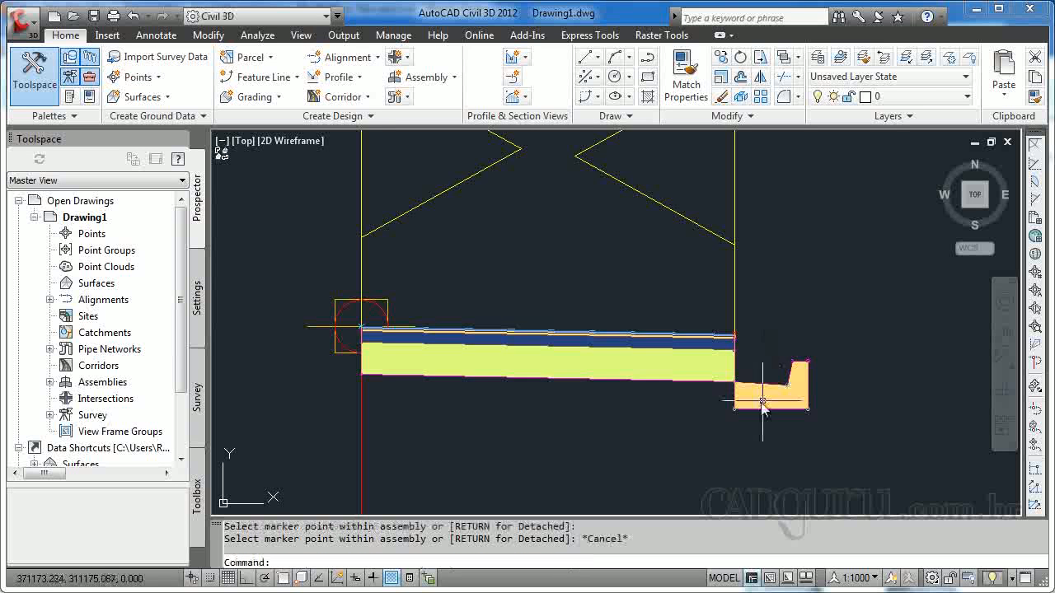
click(764, 395)
scroll(735, 381, up, 7)
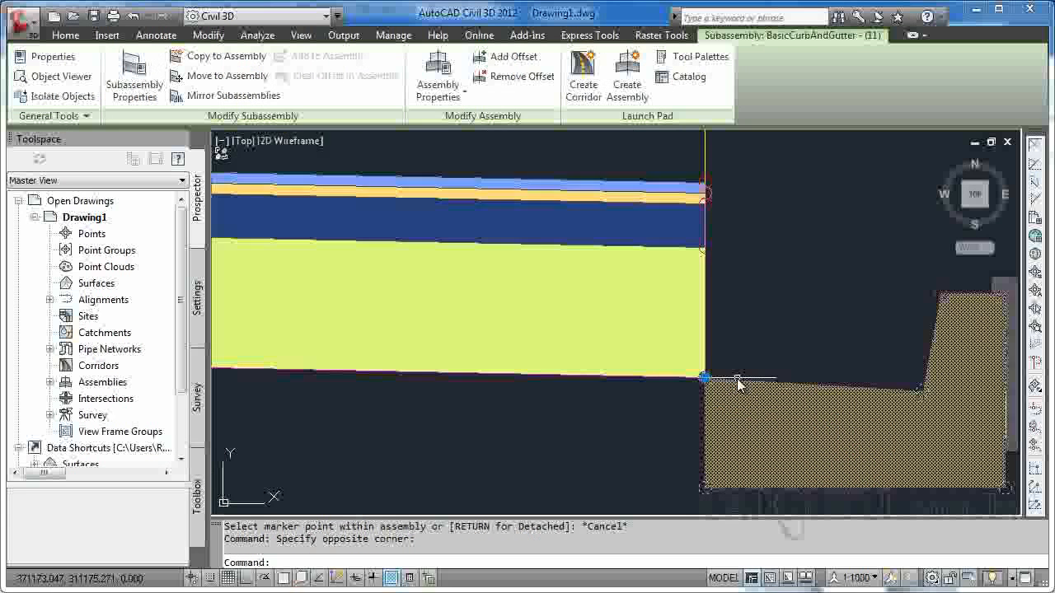
click(690, 378)
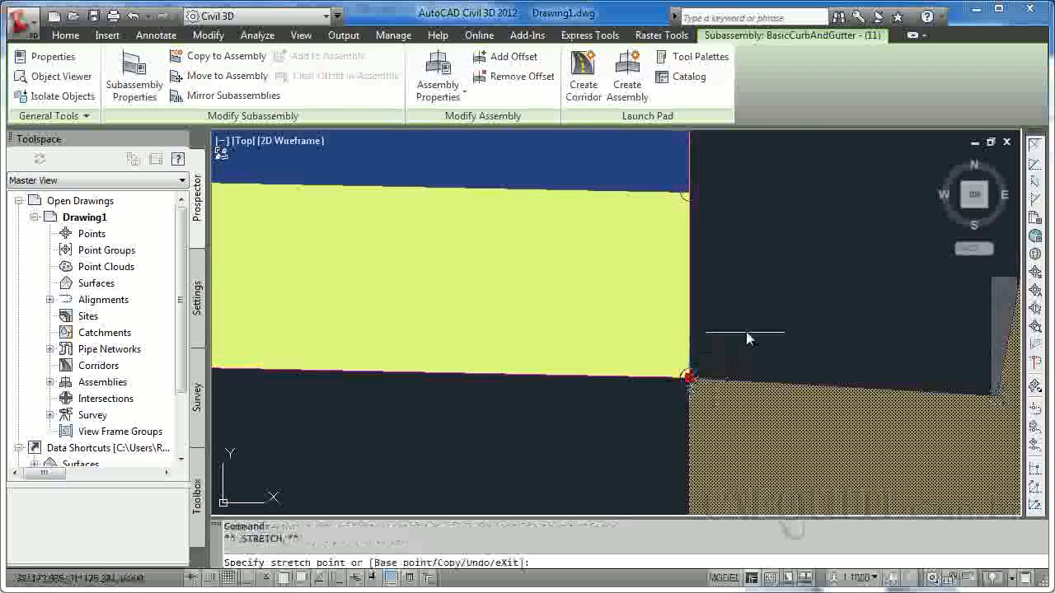
scroll(742, 349, down, 5)
scroll(736, 353, up, 4)
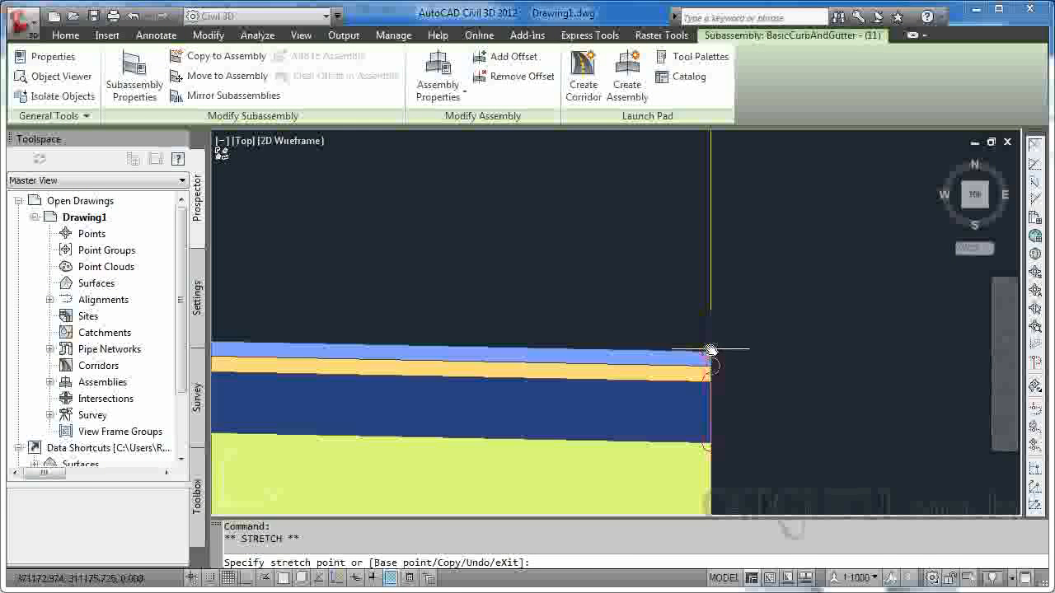
click(710, 351)
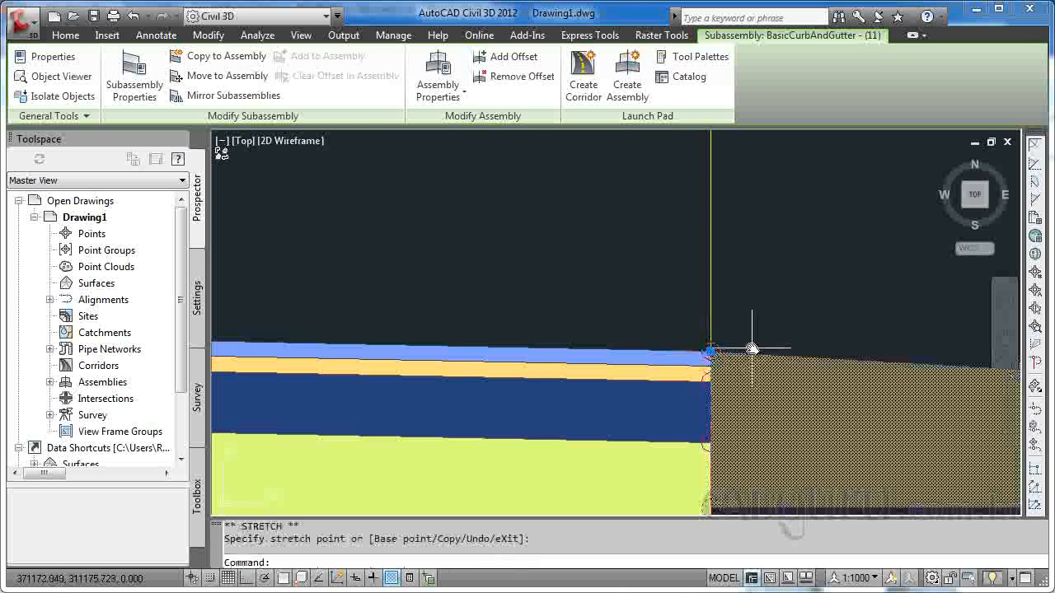
scroll(783, 358, down, 2)
key(Escape)
key(Escape)
scroll(741, 349, up, 4)
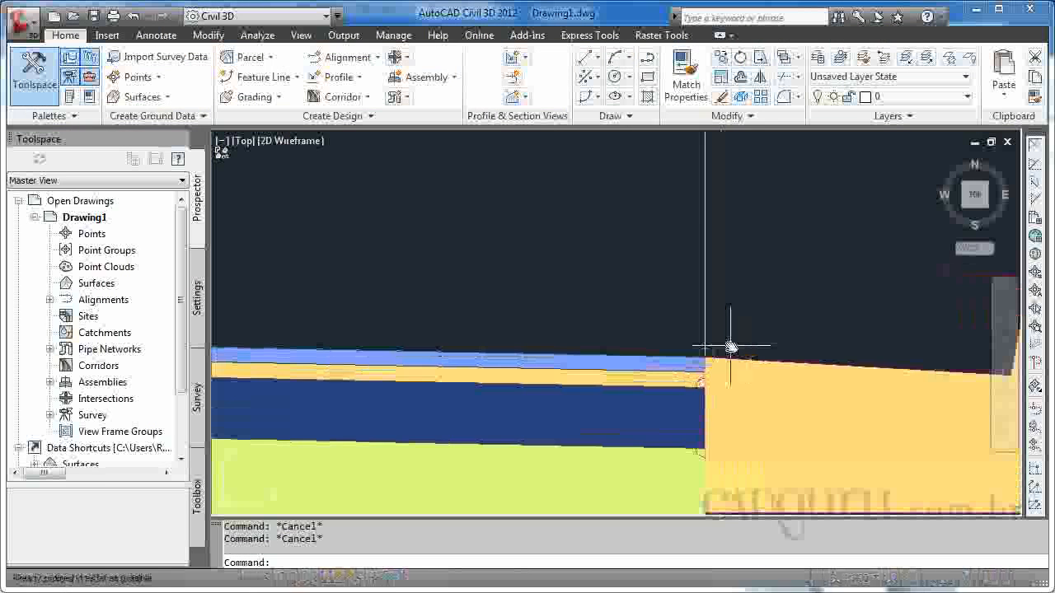
scroll(729, 347, down, 4)
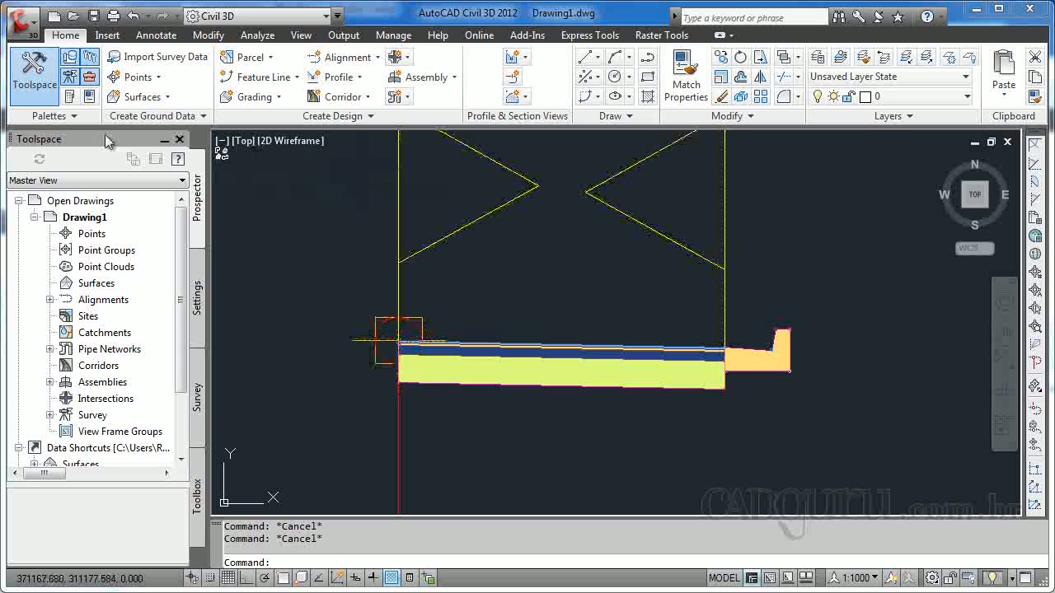
Step: Start the BasicSidewalk subassembly from the metric basic subassemblies and set its width to 1.5 m
click(71, 99)
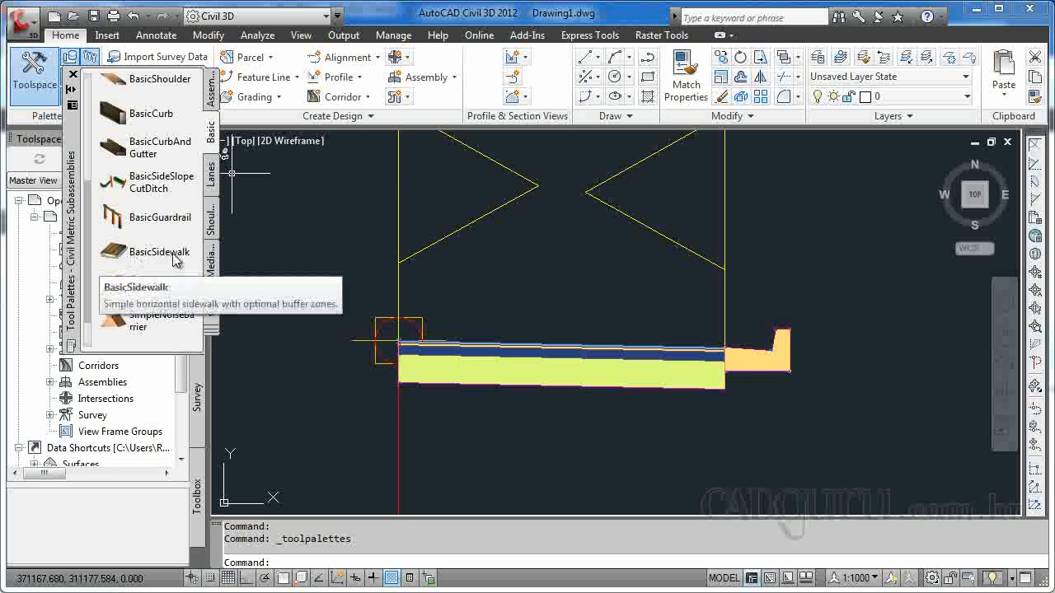
click(142, 254)
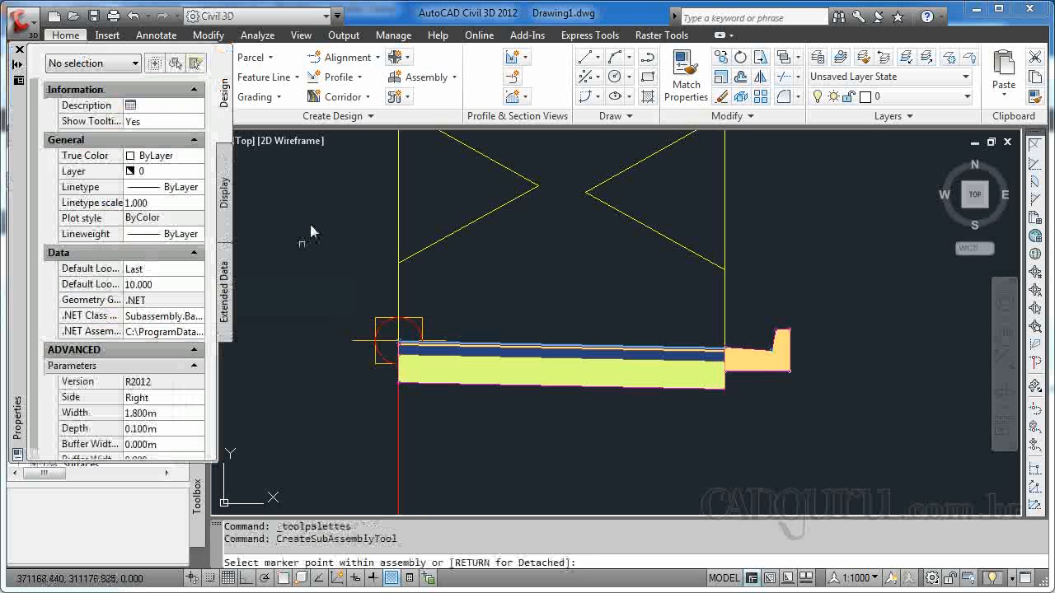
scroll(36, 150, down, 1)
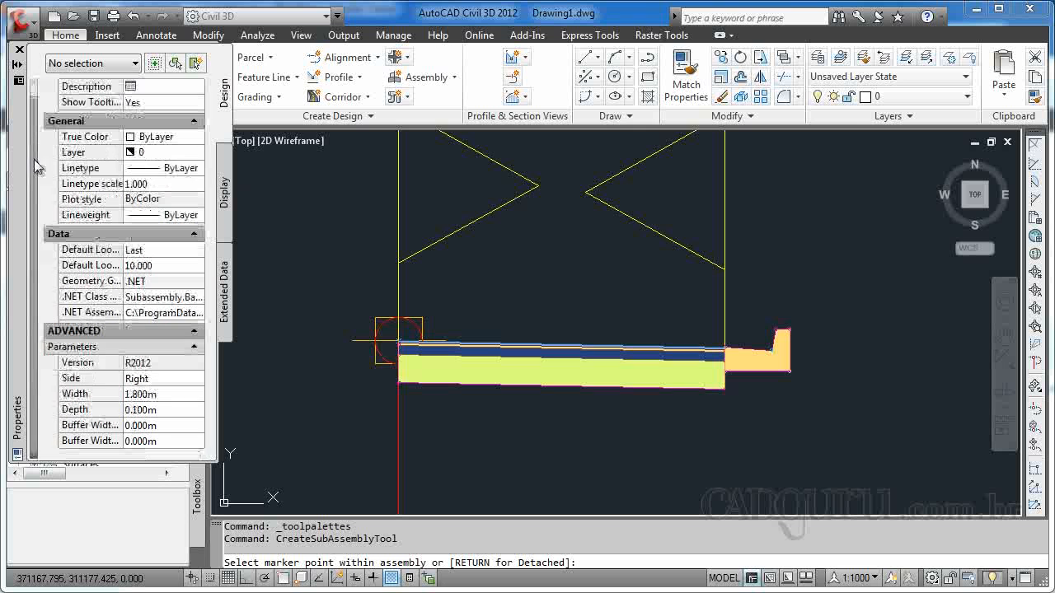
click(178, 393)
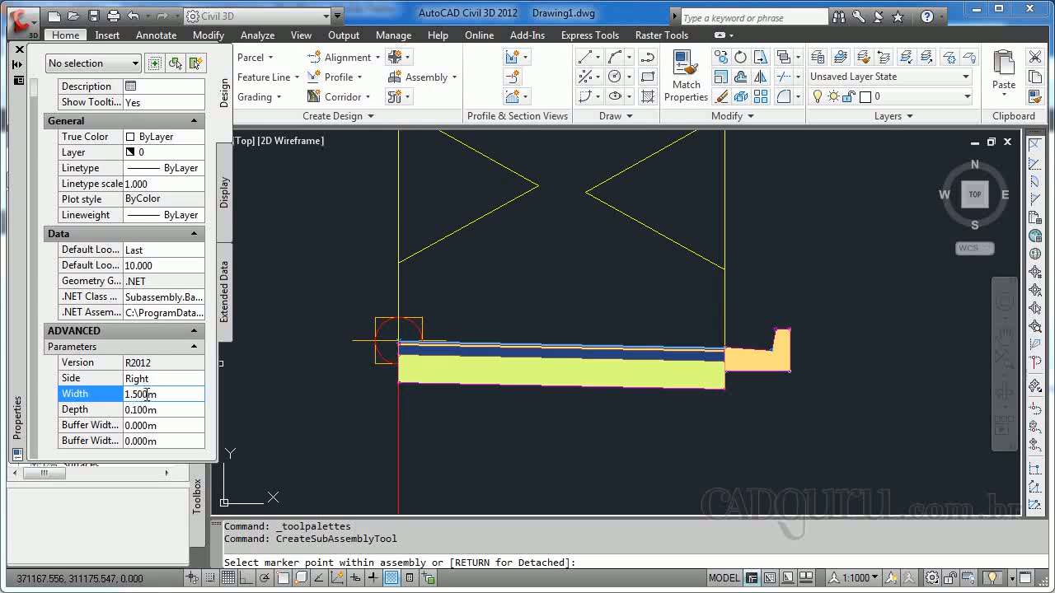
Step: Set both sidewalk buffer widths to 0.5 m and attach the sidewalk to the curb and gutter
click(140, 427)
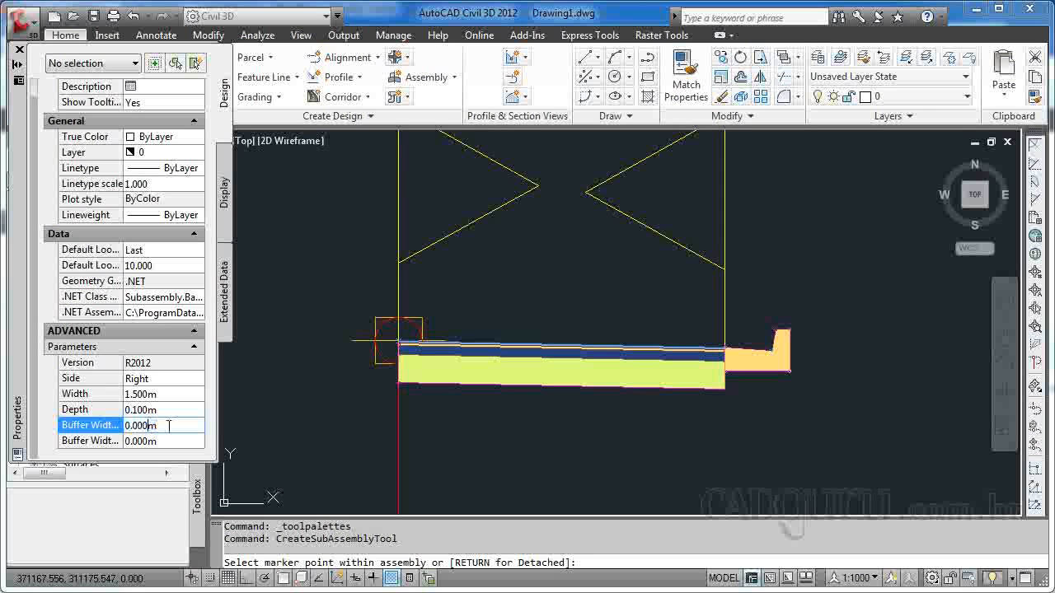
key(BackSpace)
key(BackSpace)
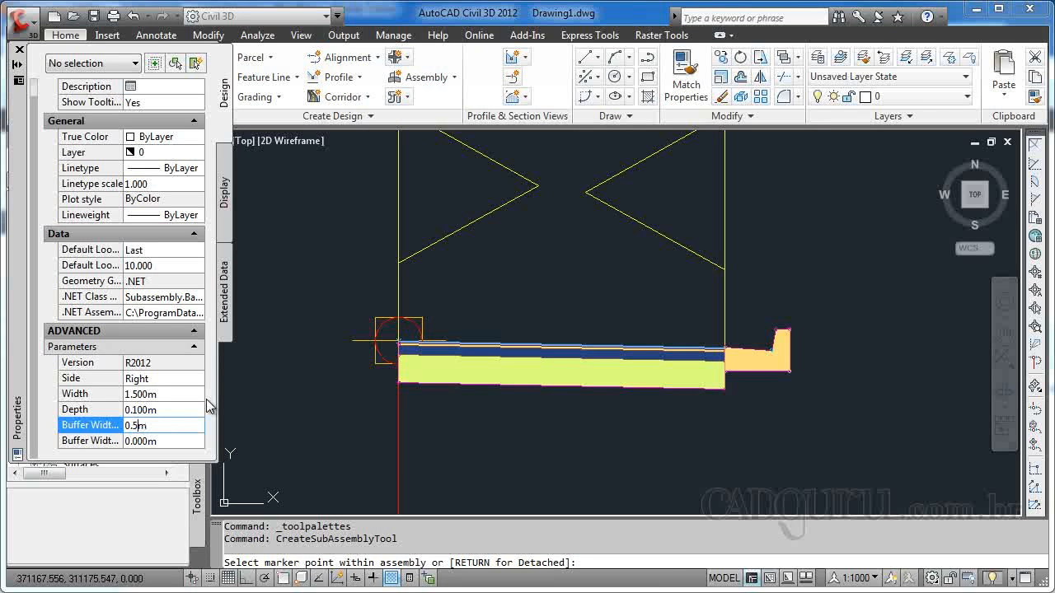
click(162, 441)
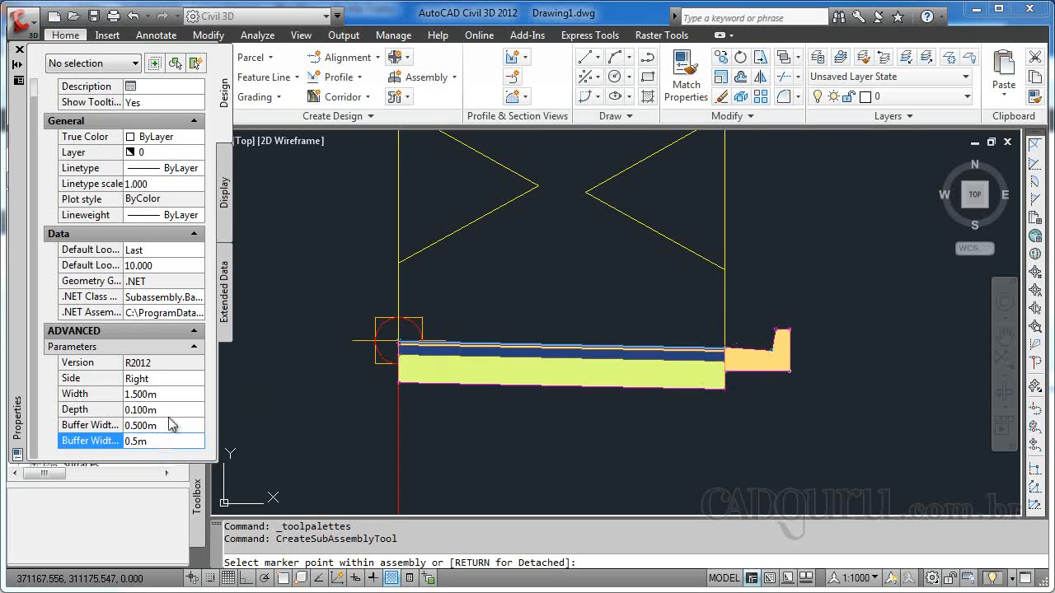
key(Return)
click(790, 336)
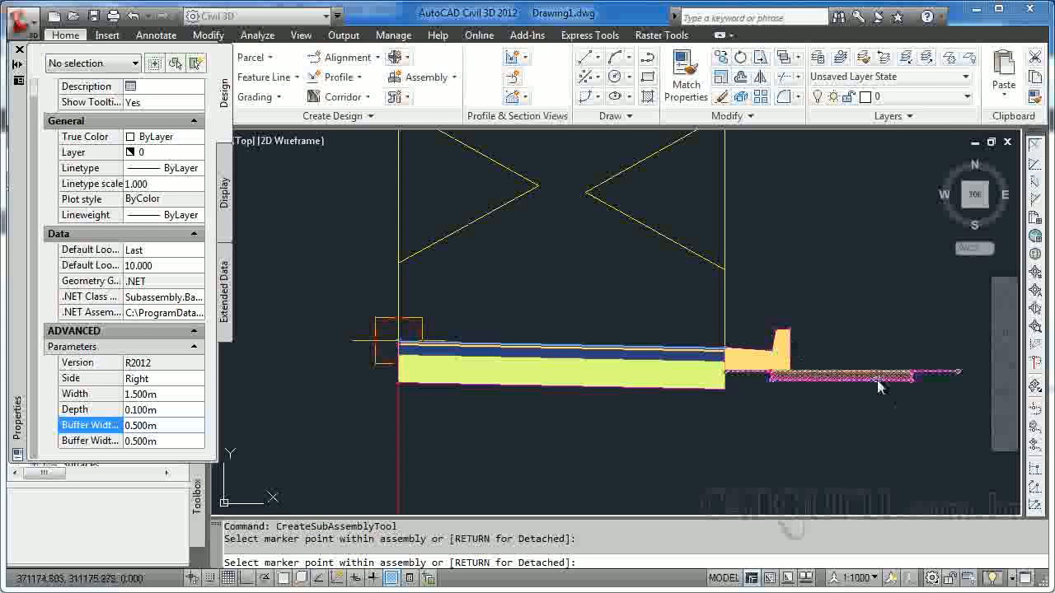
key(Escape)
Step: Move the sidewalk's attachment point to the curb's top back corner
click(811, 379)
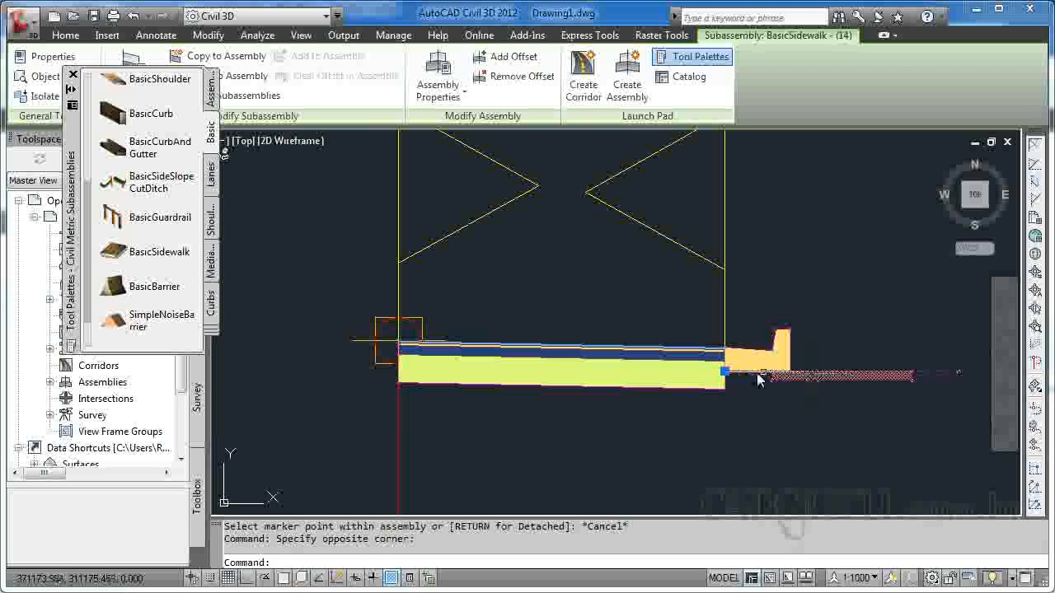
click(724, 372)
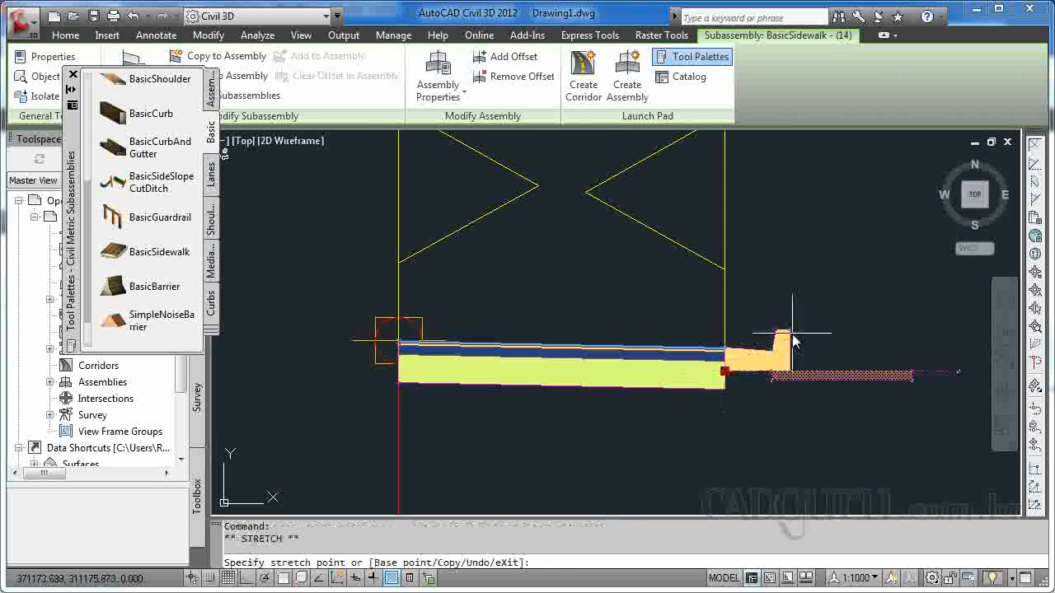
scroll(793, 339, up, 5)
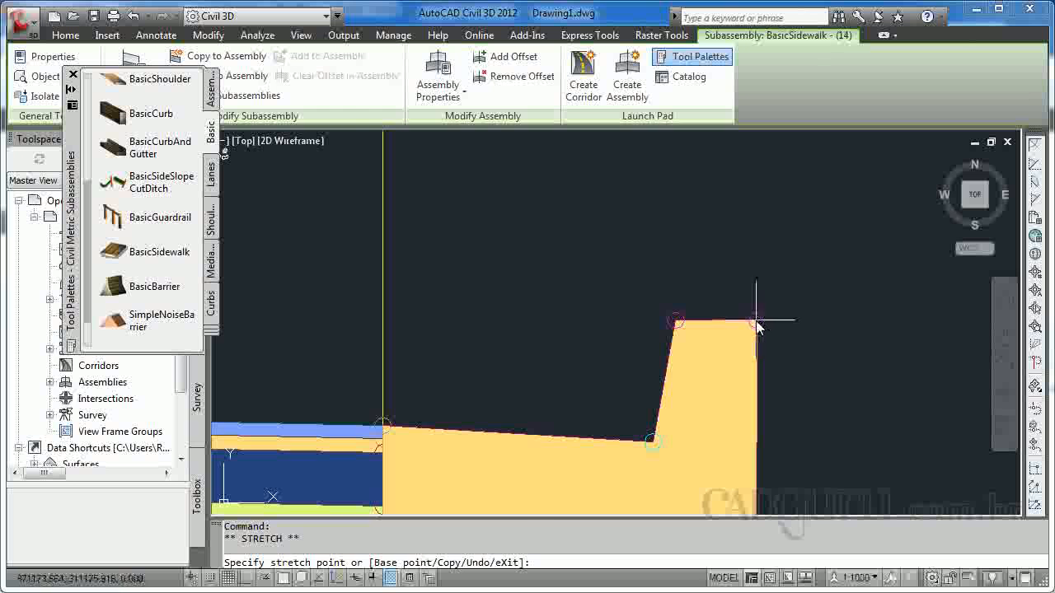
click(756, 321)
key(Escape)
scroll(841, 362, down, 8)
mouse_move(849, 362)
middle_down()
mouse_move(496, 358)
mouse_move(581, 348)
middle_up()
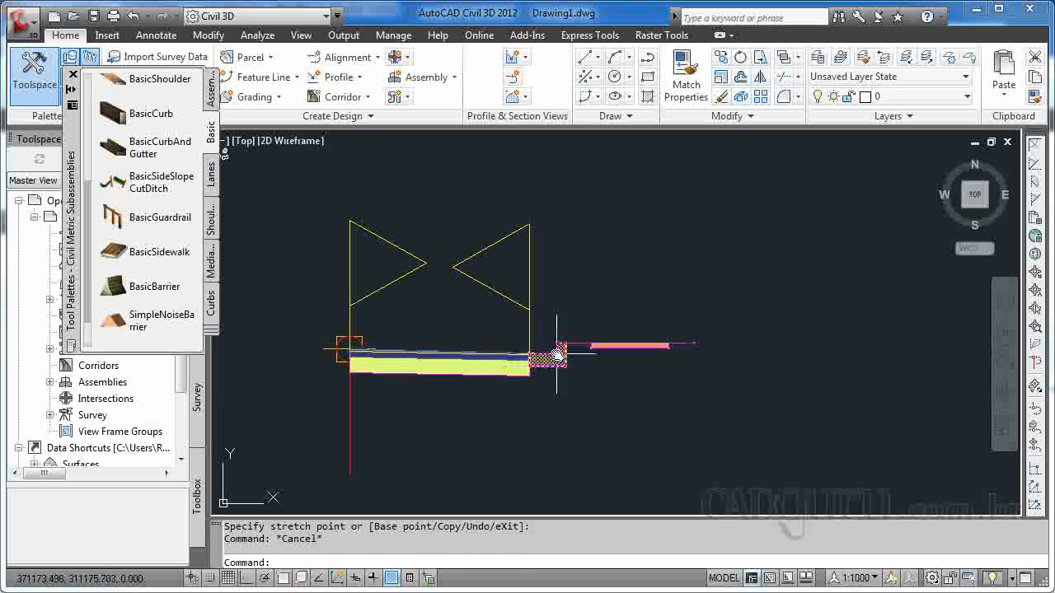
scroll(560, 354, up, 3)
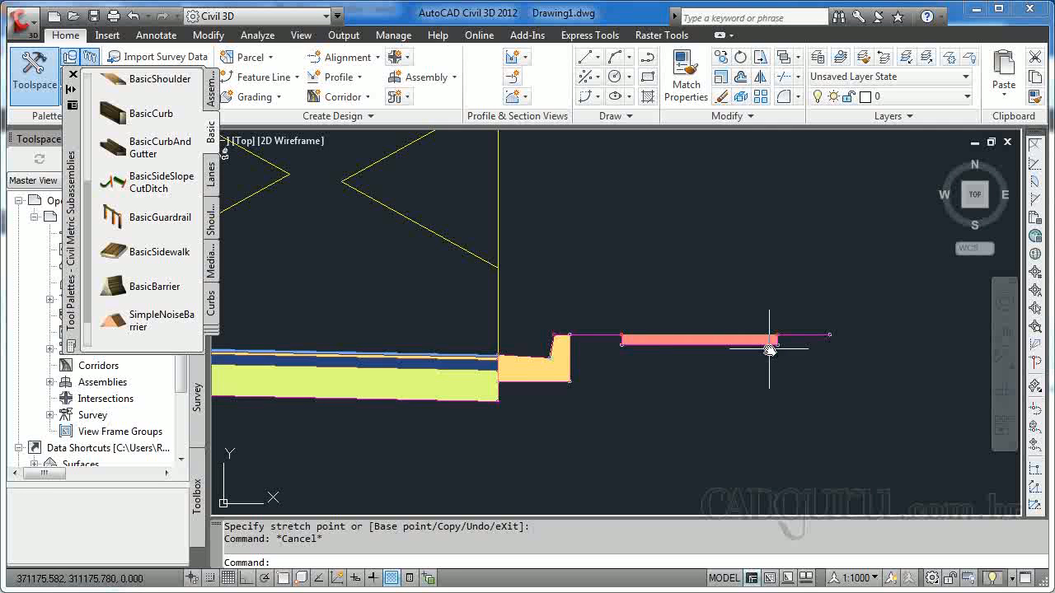
scroll(768, 350, down, 4)
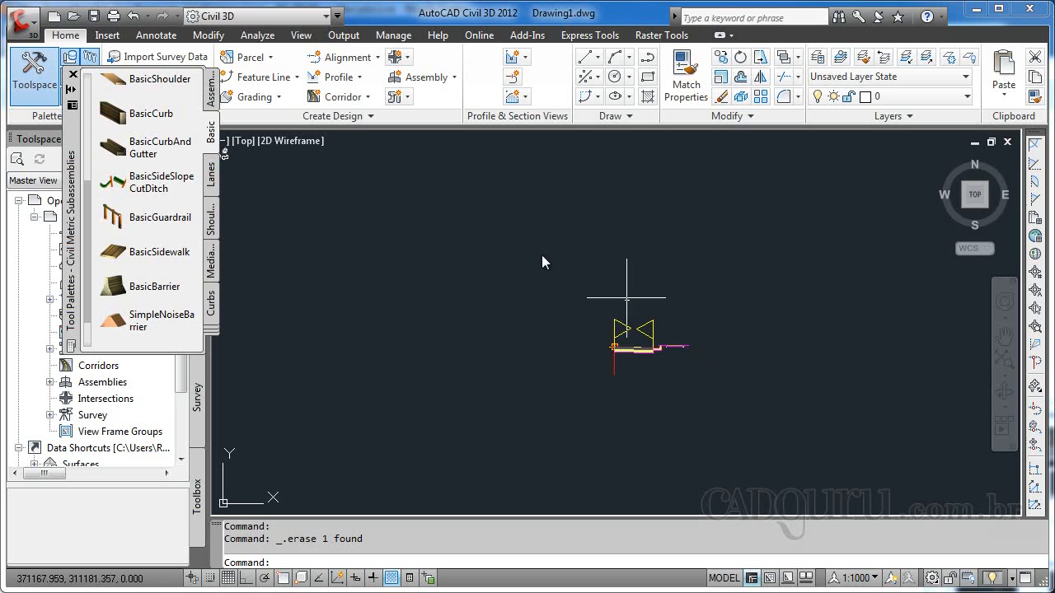
Step: Add a right-side BasicSideSlopeCutDitch subassembly to the outer end of the sidewalk
click(148, 186)
scroll(683, 346, up, 6)
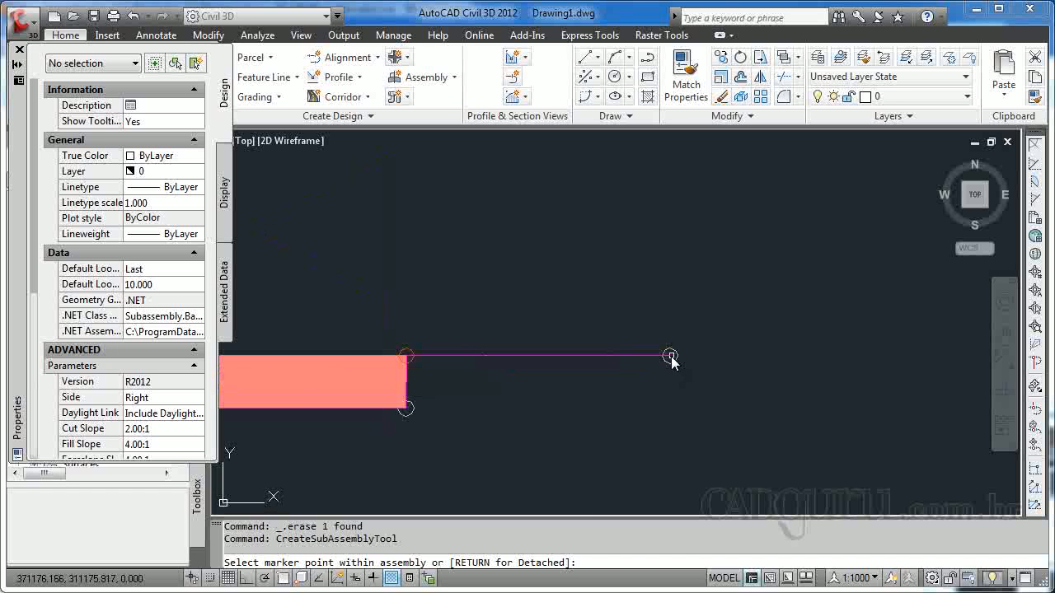
click(672, 360)
scroll(672, 360, down, 4)
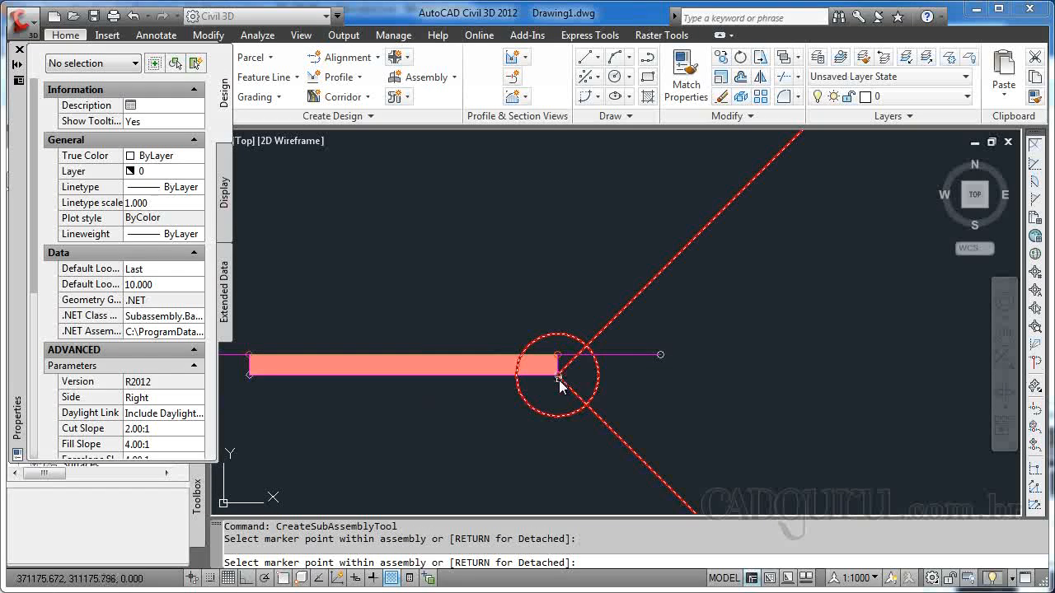
key(Escape)
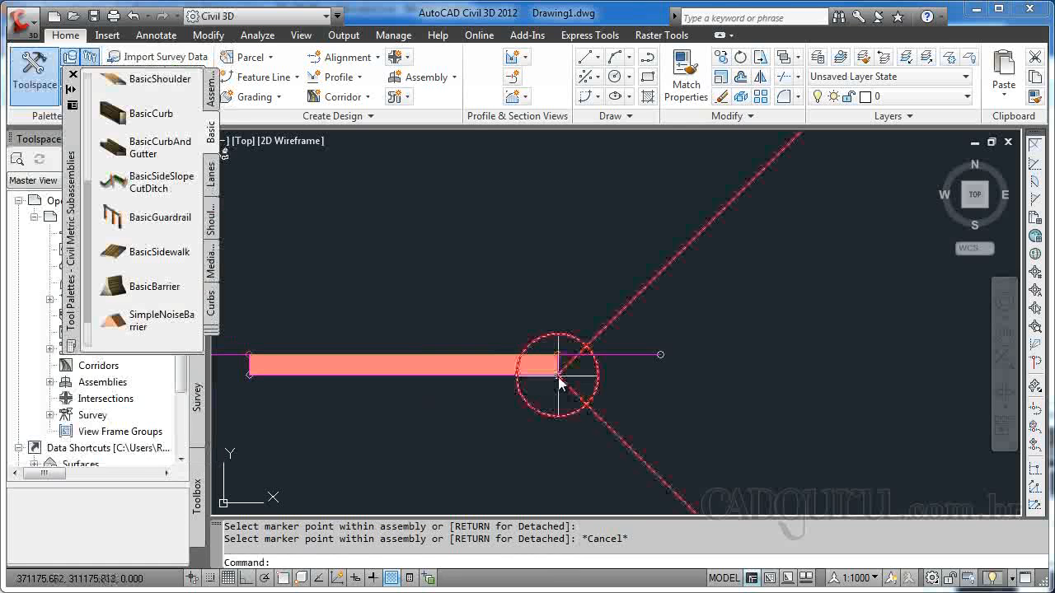
Step: Move the side slope from the sidewalk's lower outer corner to the free end of the outer buffer
click(560, 382)
click(558, 376)
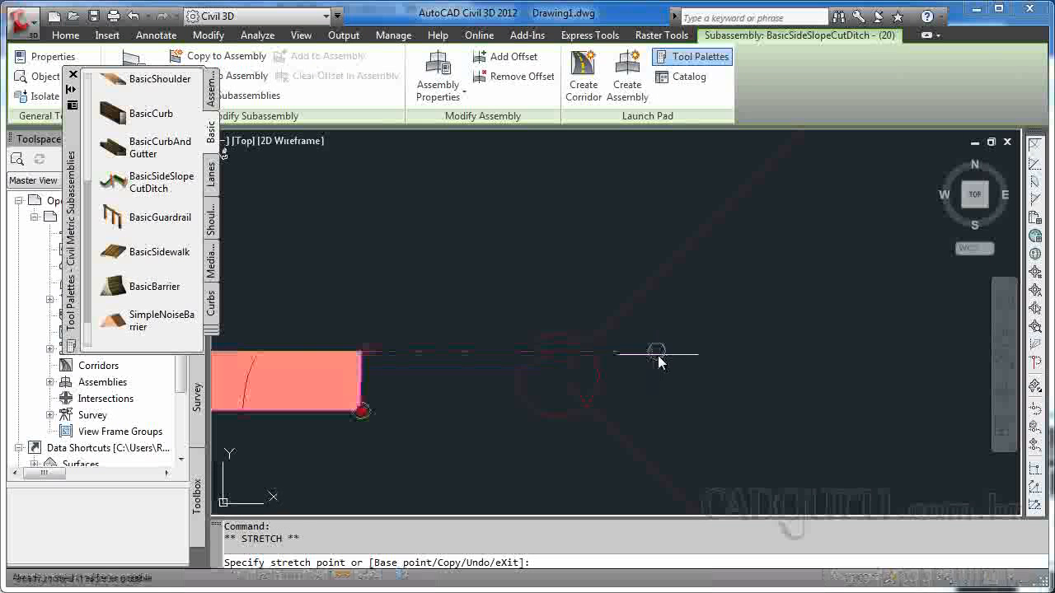
click(658, 354)
scroll(733, 341, down, 5)
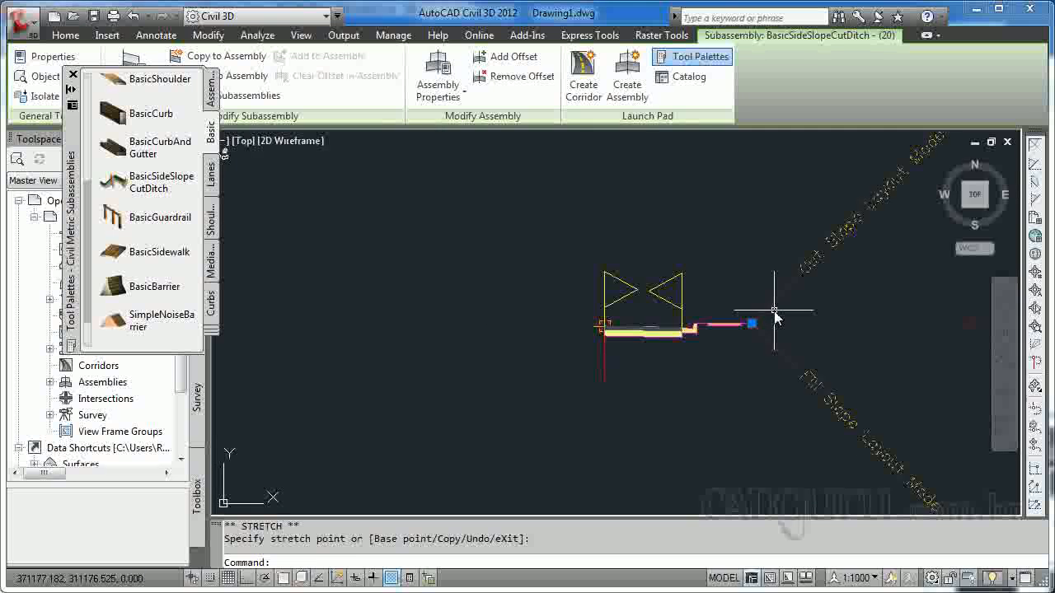
scroll(730, 313, down, 4)
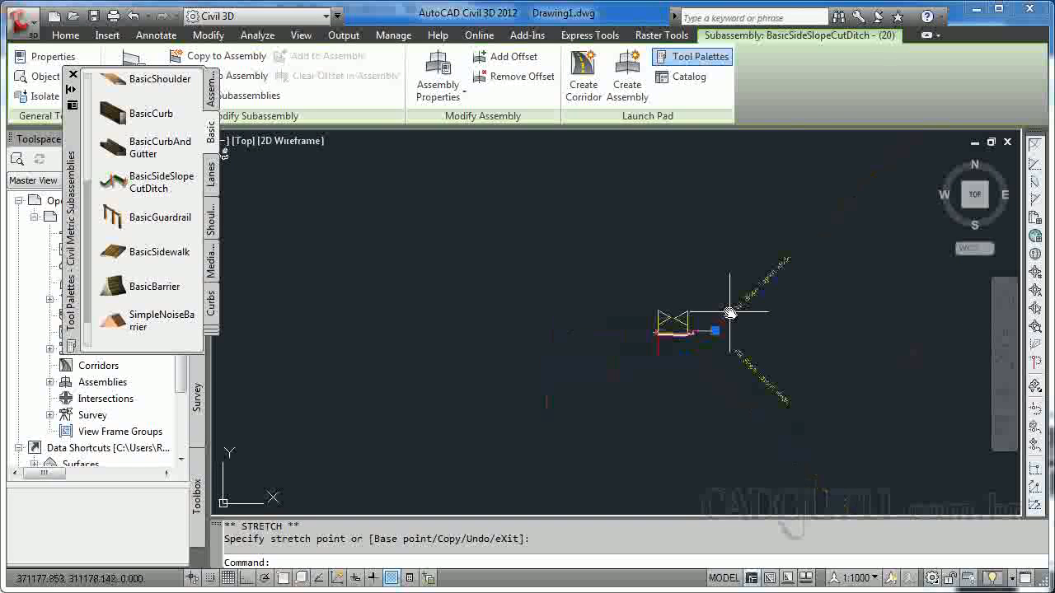
key(Escape)
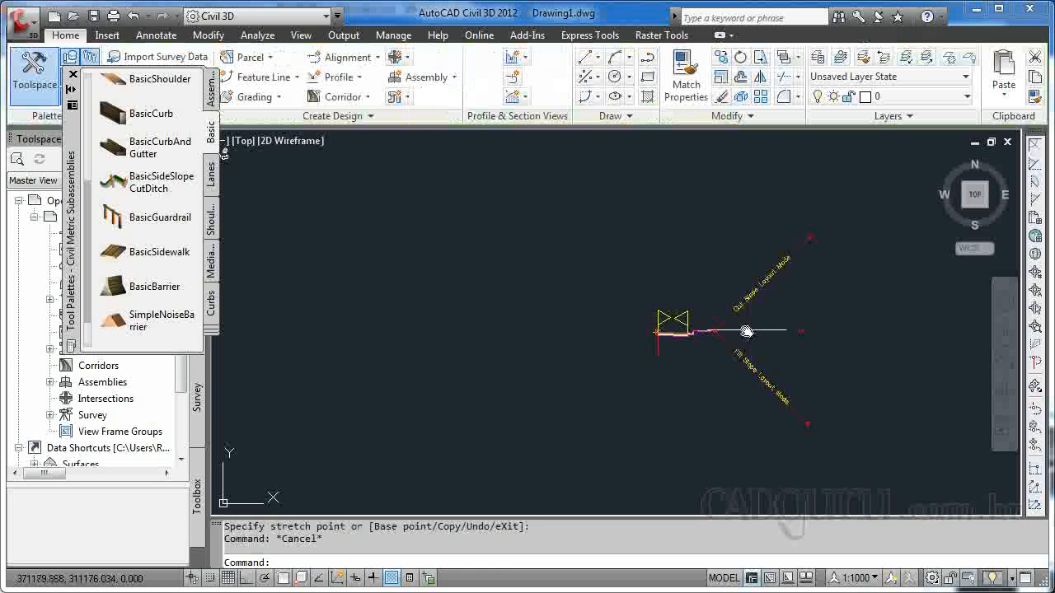
scroll(699, 333, up, 4)
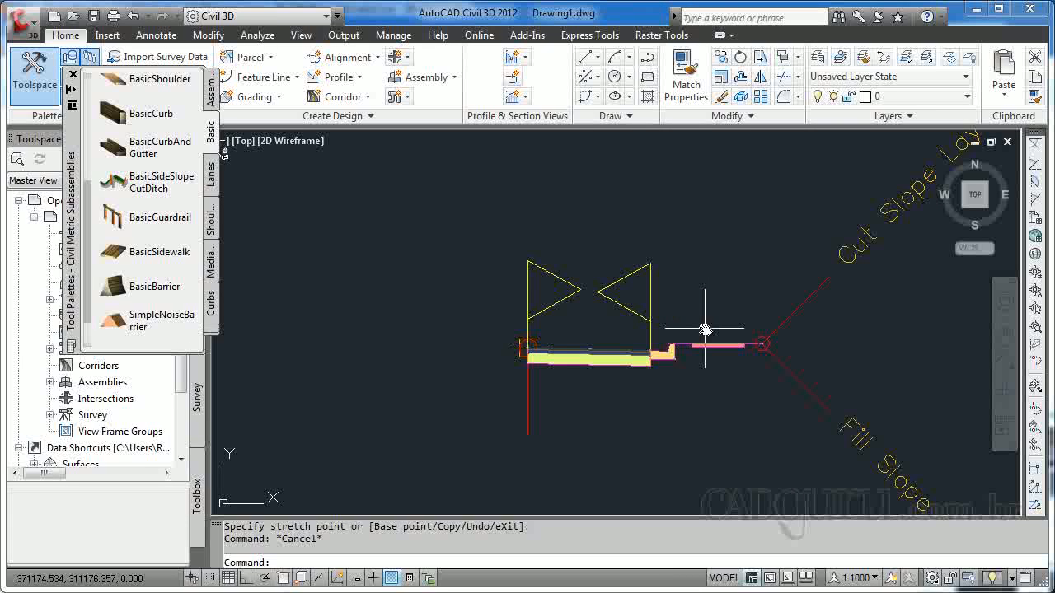
click(870, 284)
click(600, 403)
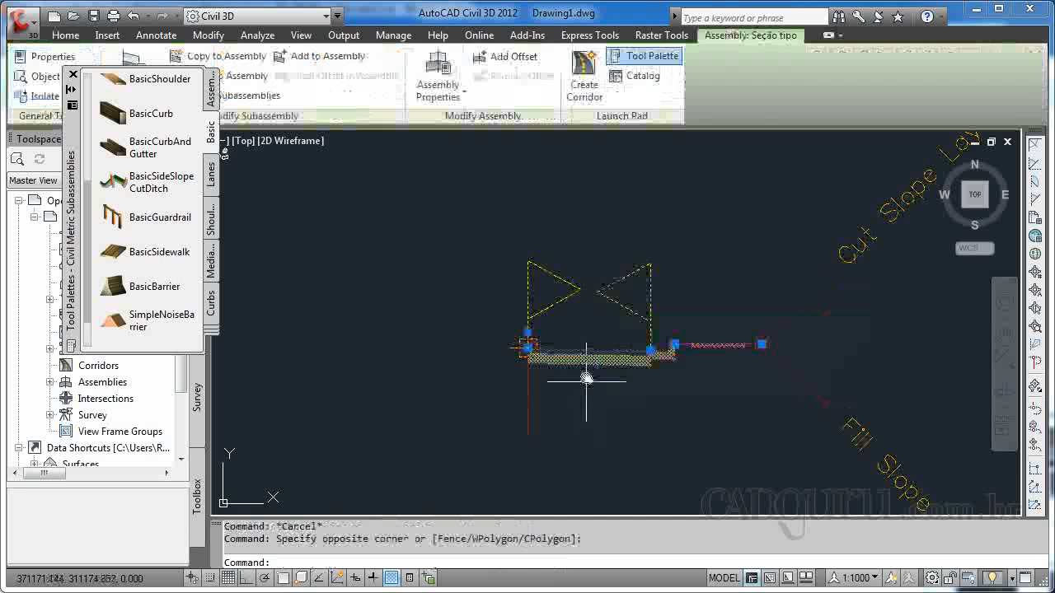
key(Escape)
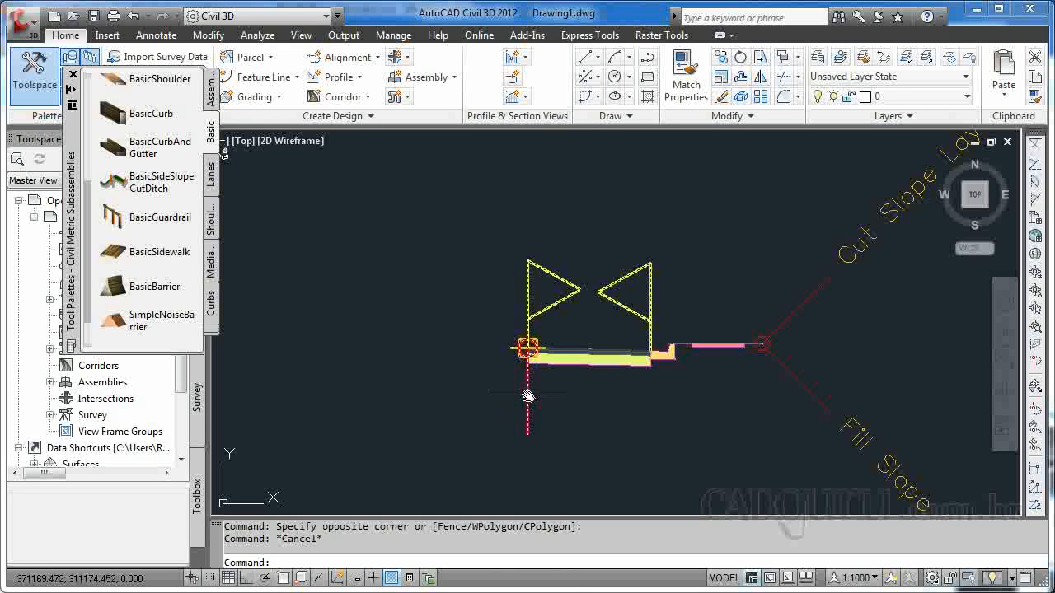
Step: Mirror the lane, curb and gutter, sidewalk and side slope together to the other side of the assembly baseline
click(586, 365)
click(667, 355)
click(690, 347)
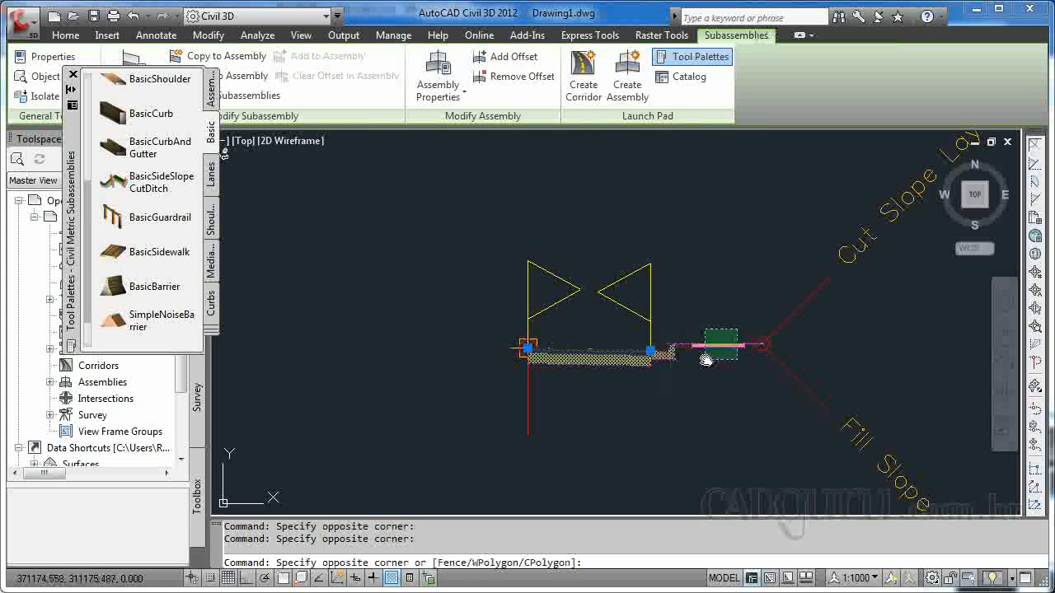
right_click(617, 357)
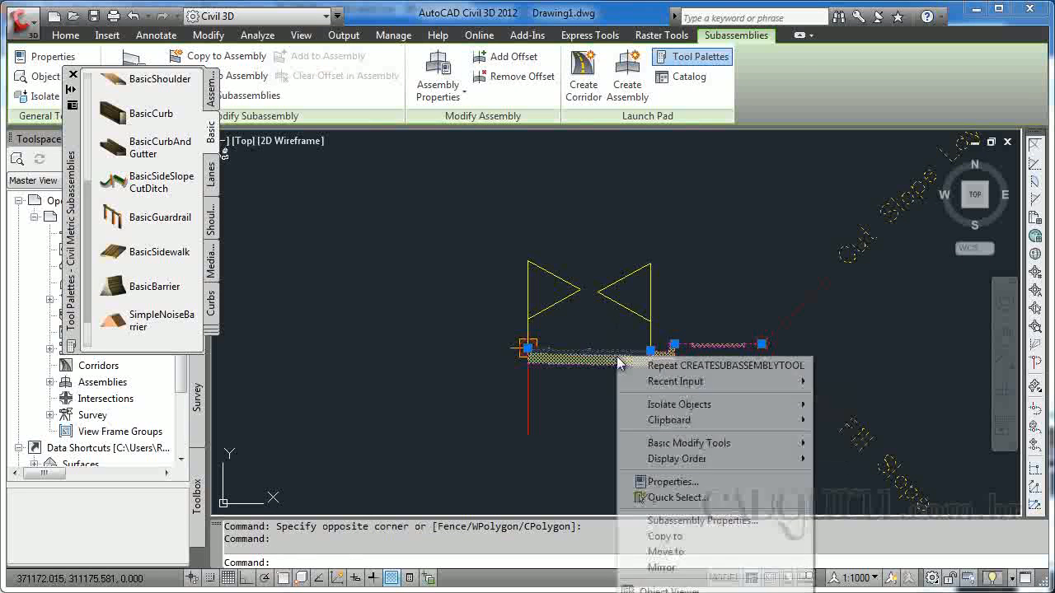
click(659, 567)
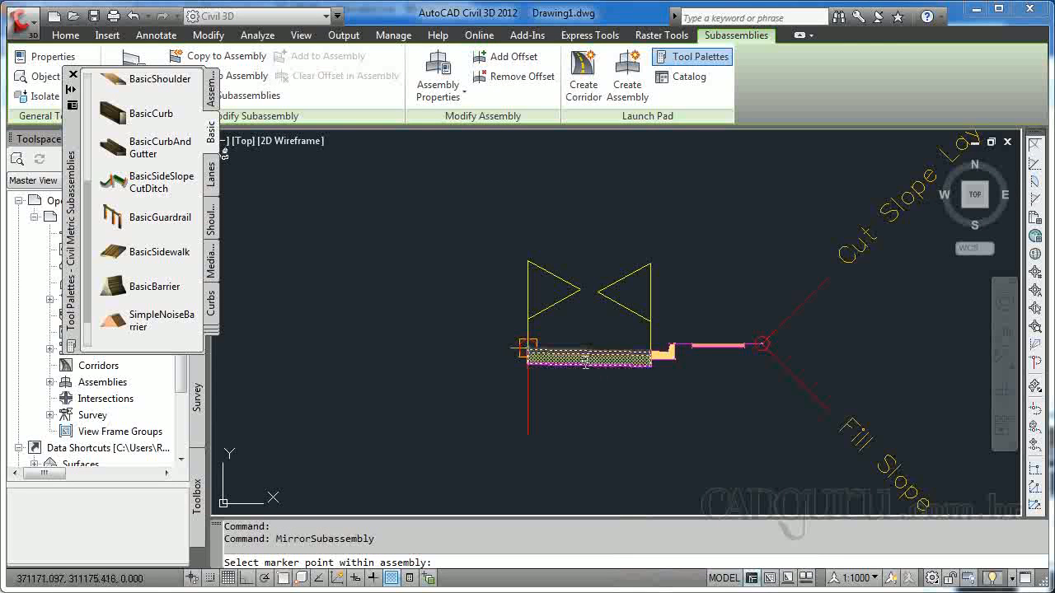
click(583, 362)
scroll(494, 346, down, 2)
middle_drag(482, 339, 650, 339)
scroll(552, 325, down, 3)
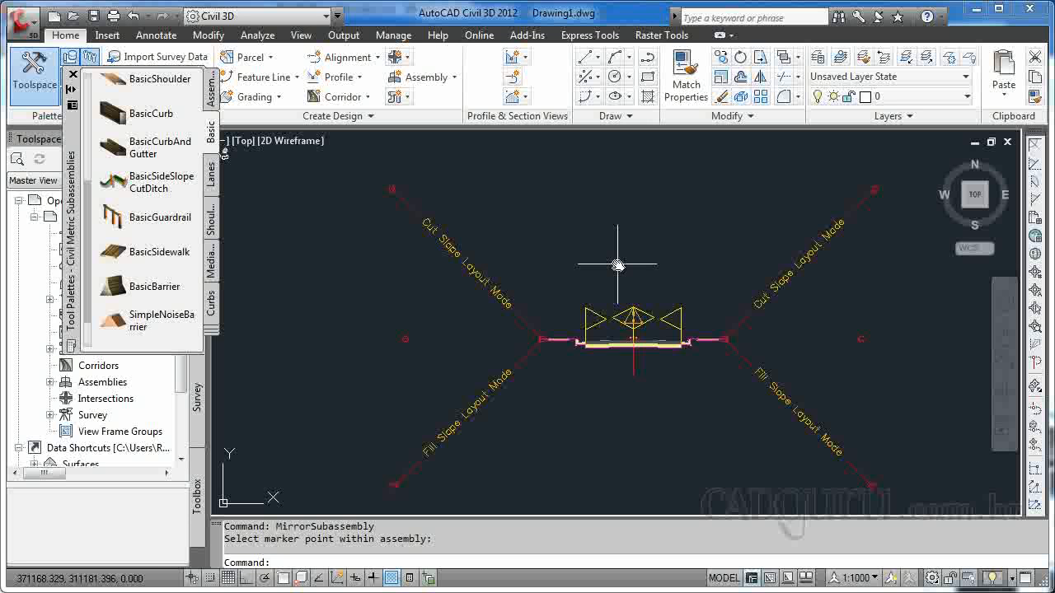
Step: Undo the last erase
text(u)
key(Return)
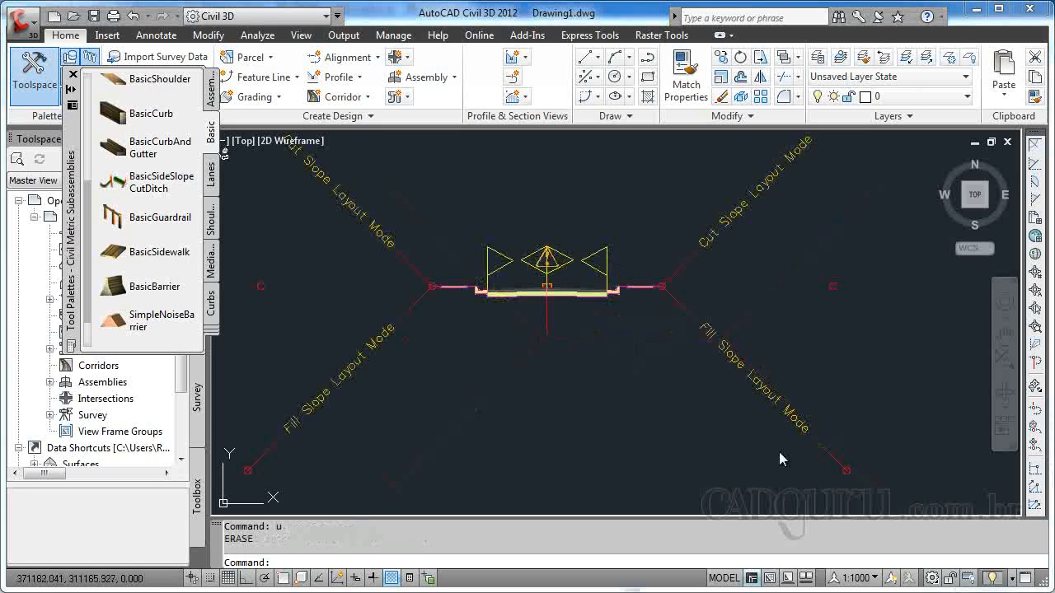